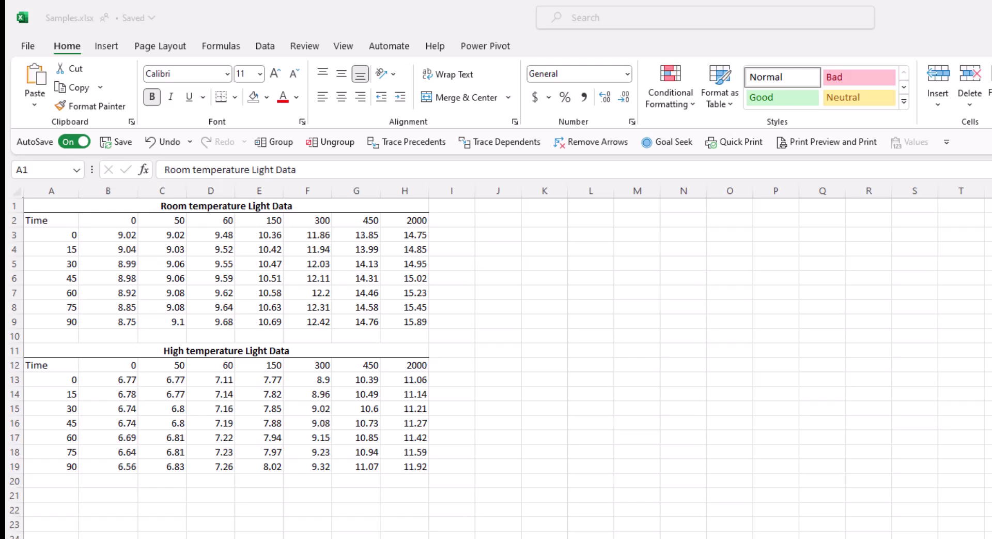
Enter the row label "Light Intenisty (MicroEinsteins)" in cell A21, below the high temperature table
click(60, 494)
text(Ligh)
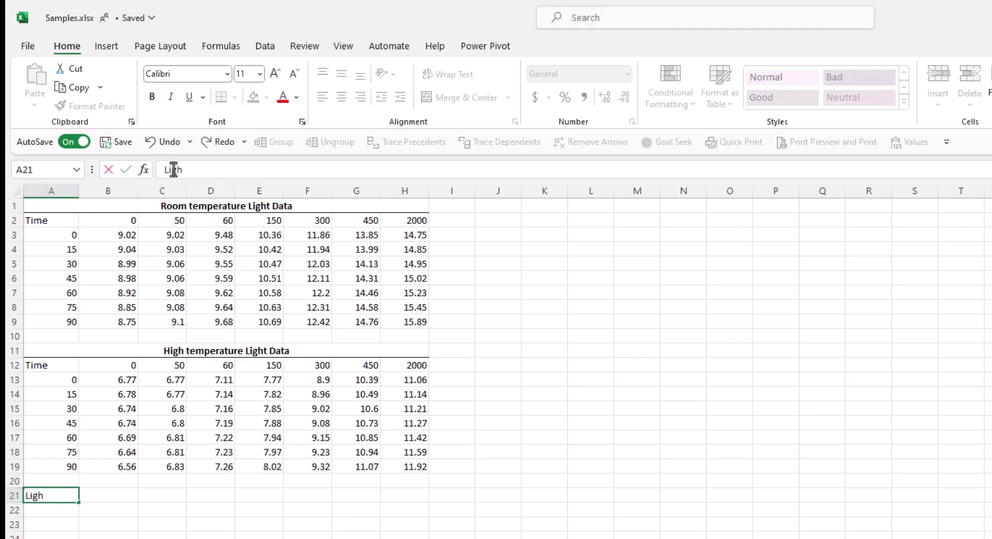
text(t Intensity (MicroEinsteins))
key(Tab)
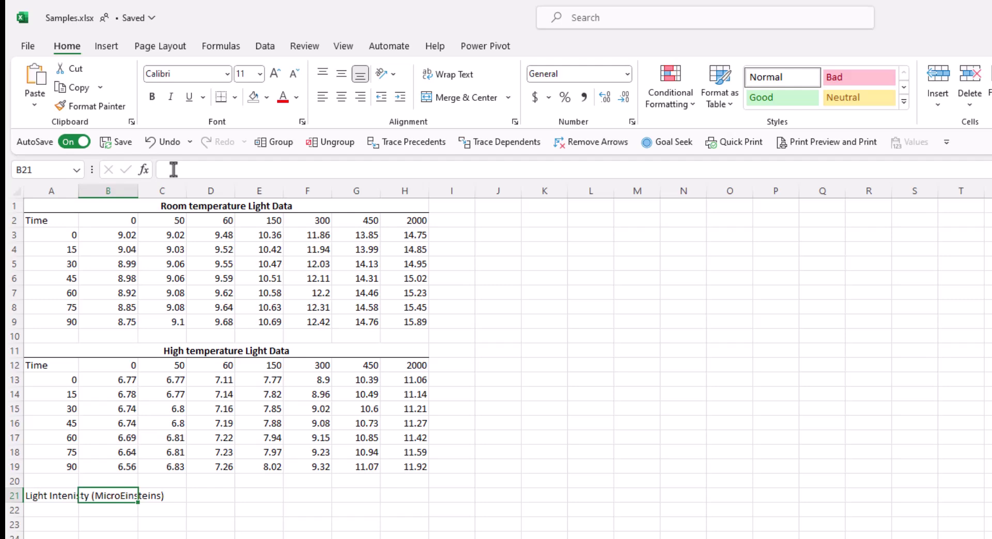
Link B21 to the light intensity header in B12, fill the reference across to H21, and check the formula in H21
text(=)
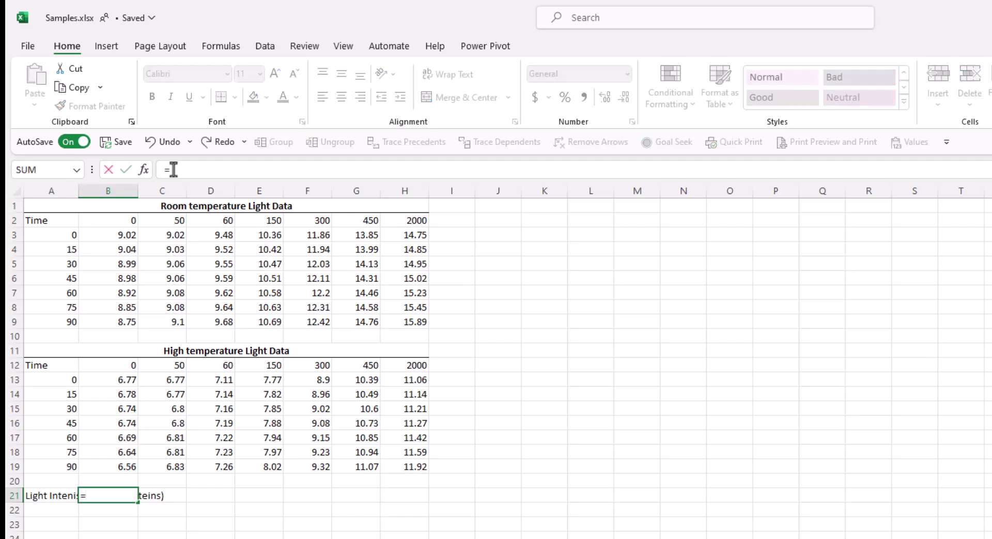
key(Up)
key(Up)
key(Up)
key(Up)
key(Up)
key(Up)
key(Up)
key(Up)
key(Up)
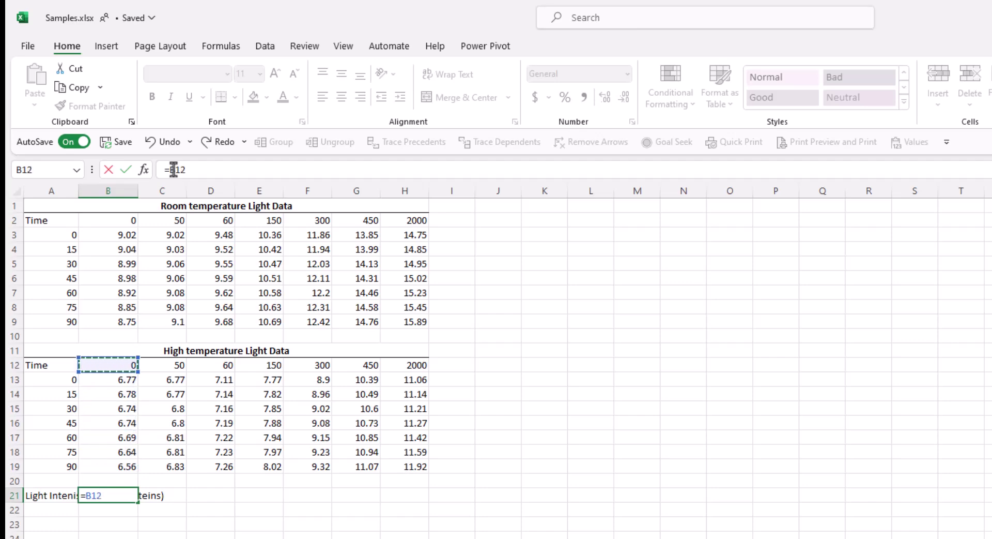
key(ctrl+Return)
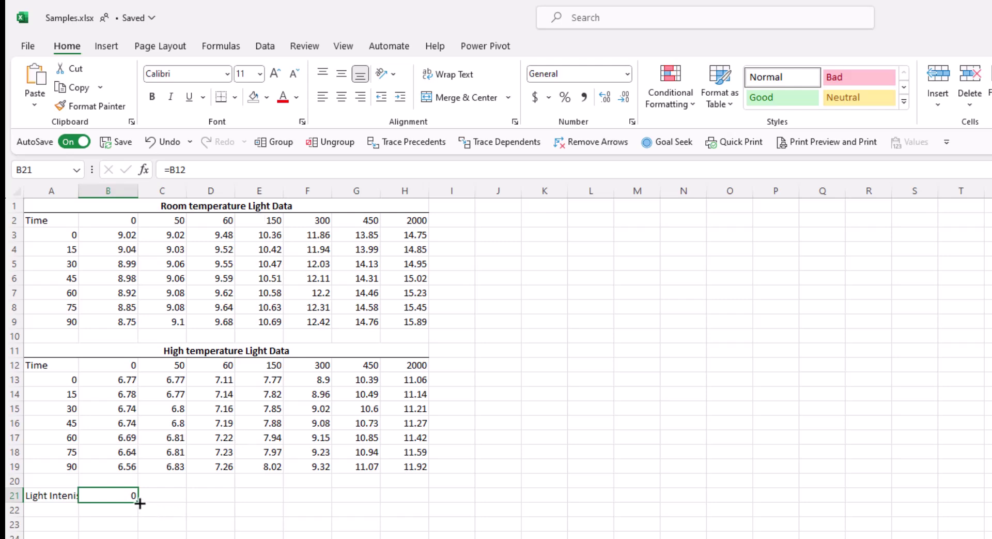
drag(141, 503, 433, 508)
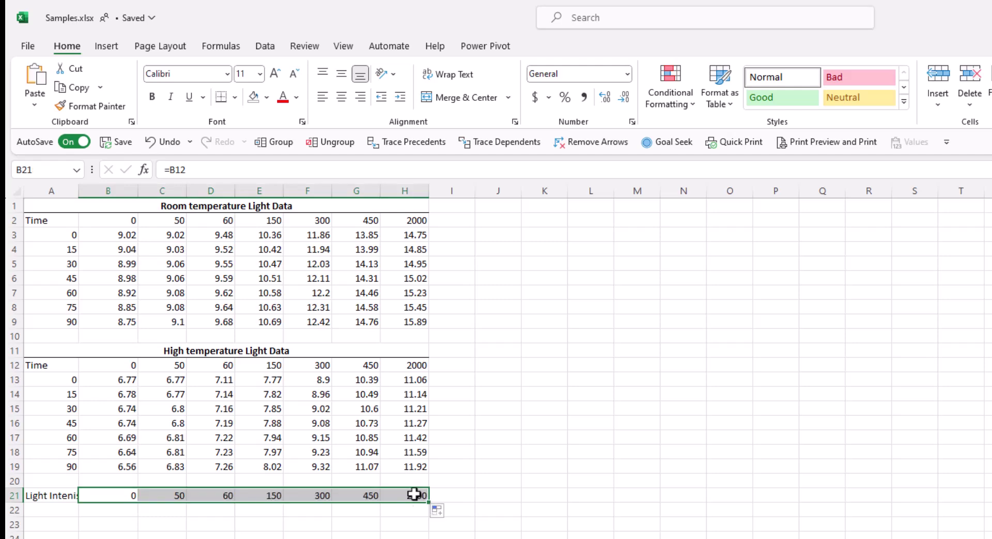
double_click(413, 495)
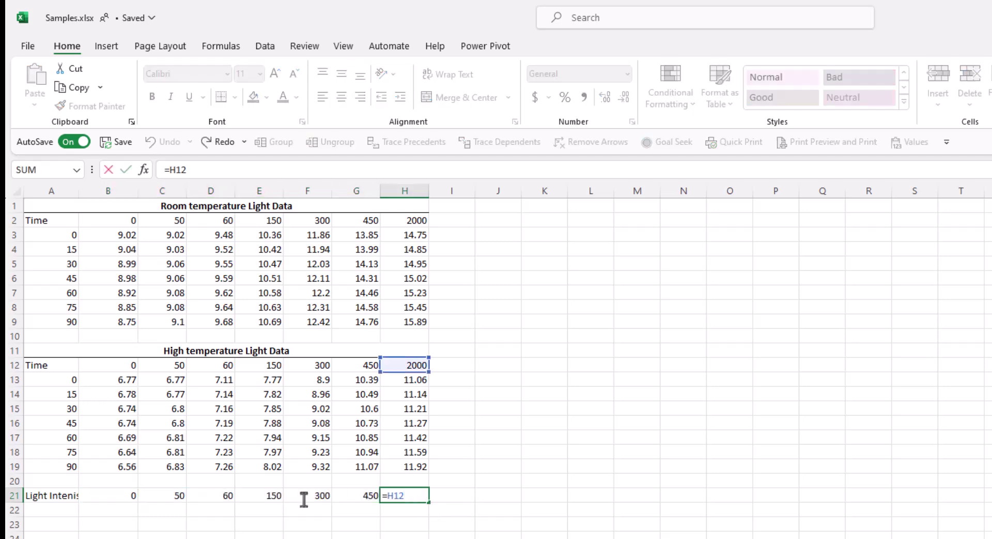
Enter the row label "23 Degrees" in cell A22
click(50, 508)
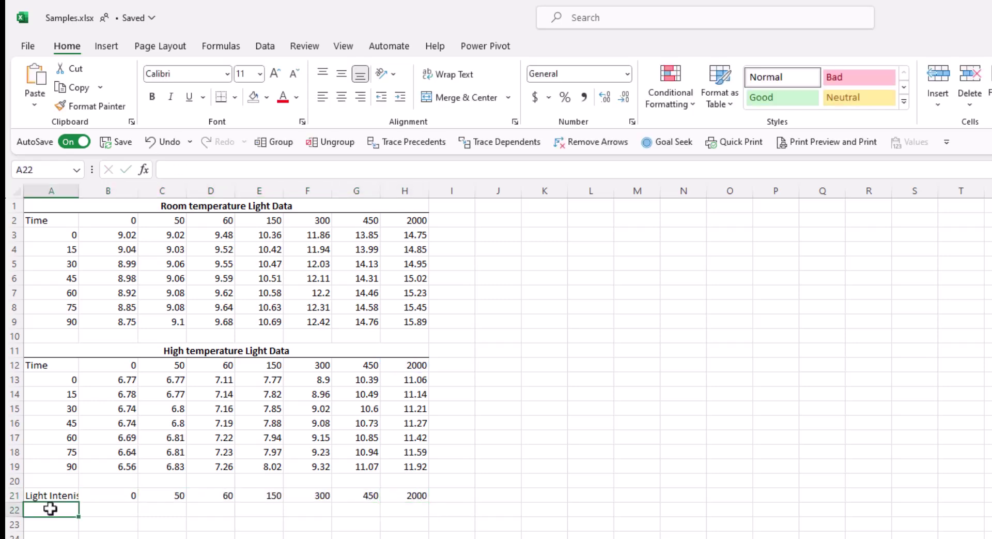
text(23 De)
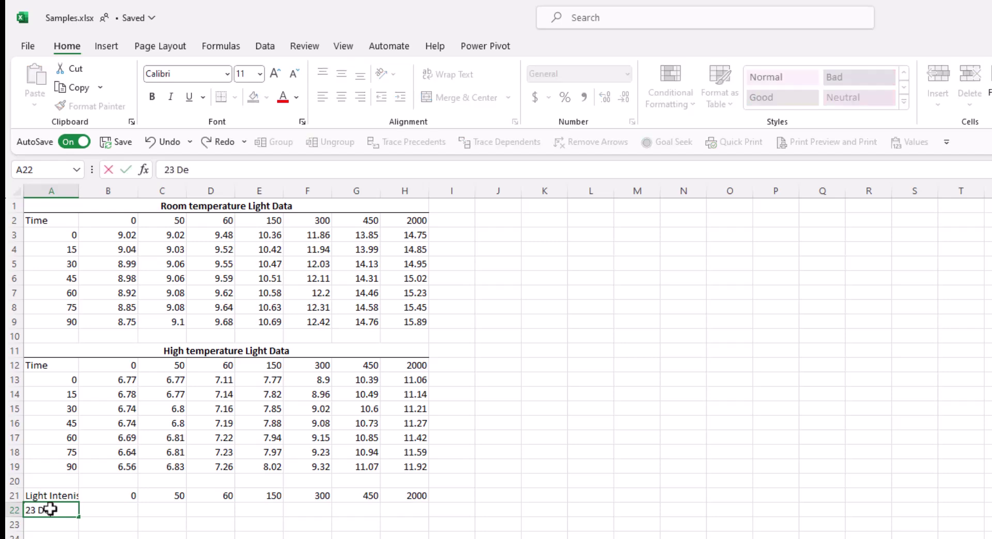
text(grees)
key(Tab)
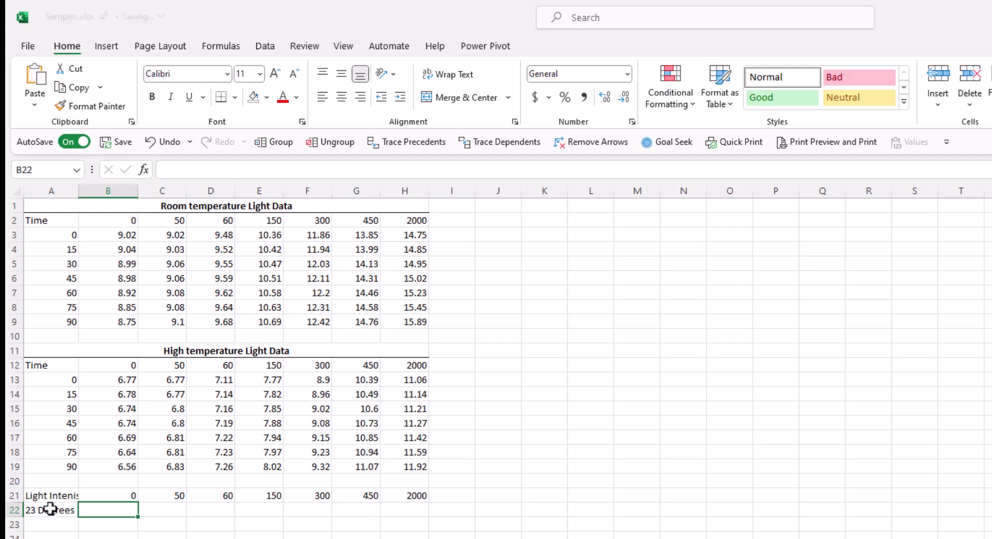
Calculate the room temperature slope in B22 with SLOPE, using B3:B9 as known y values and A3:A9 as known x values
text(=)
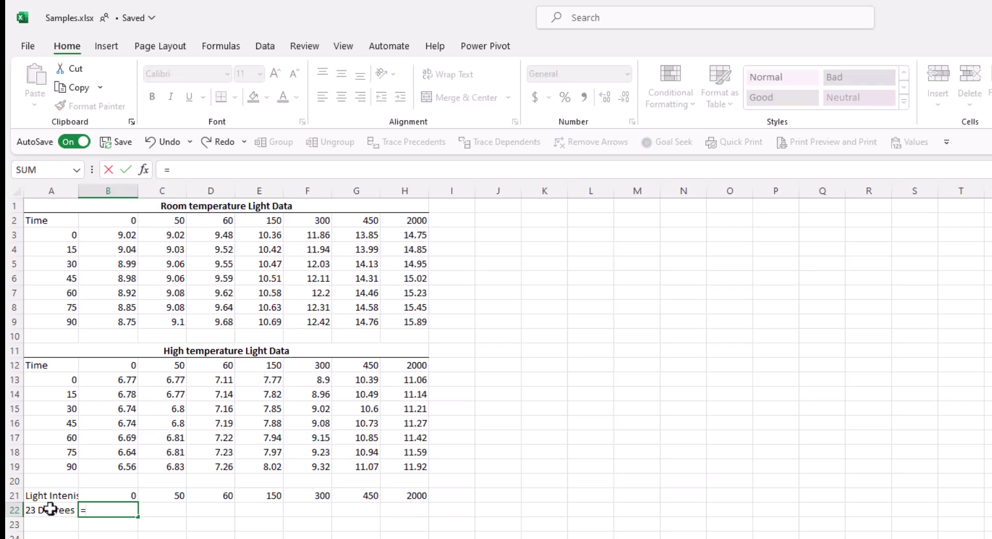
text(Slope)
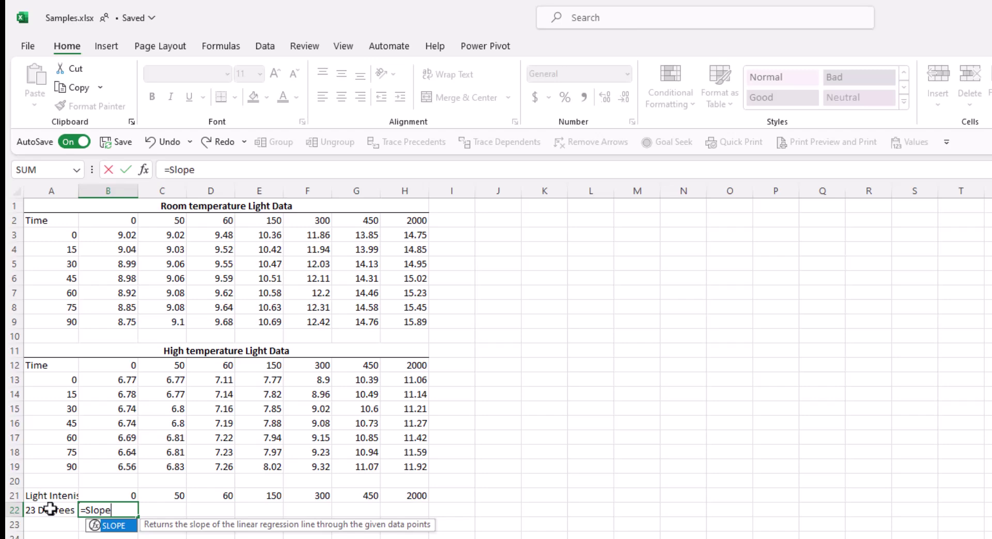
text(()
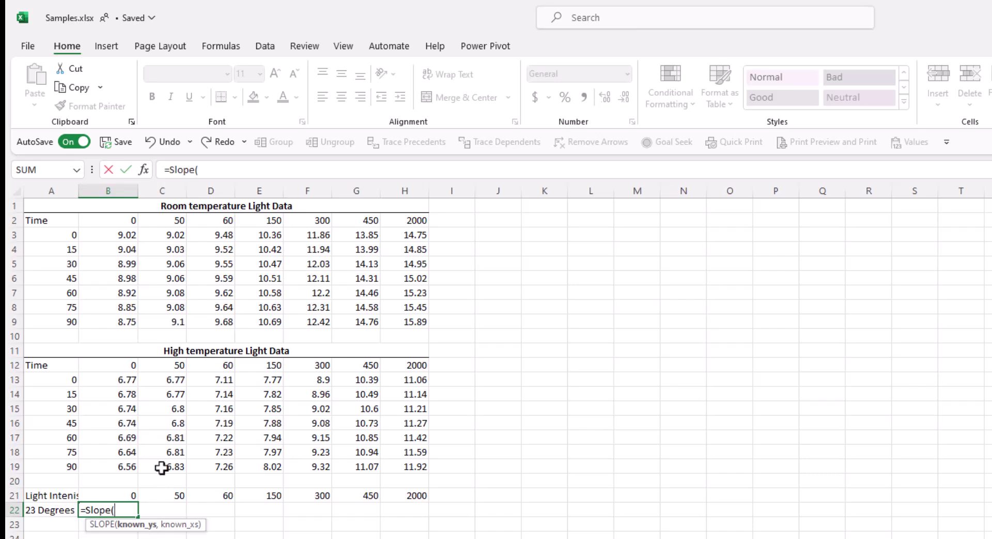
click(46, 235)
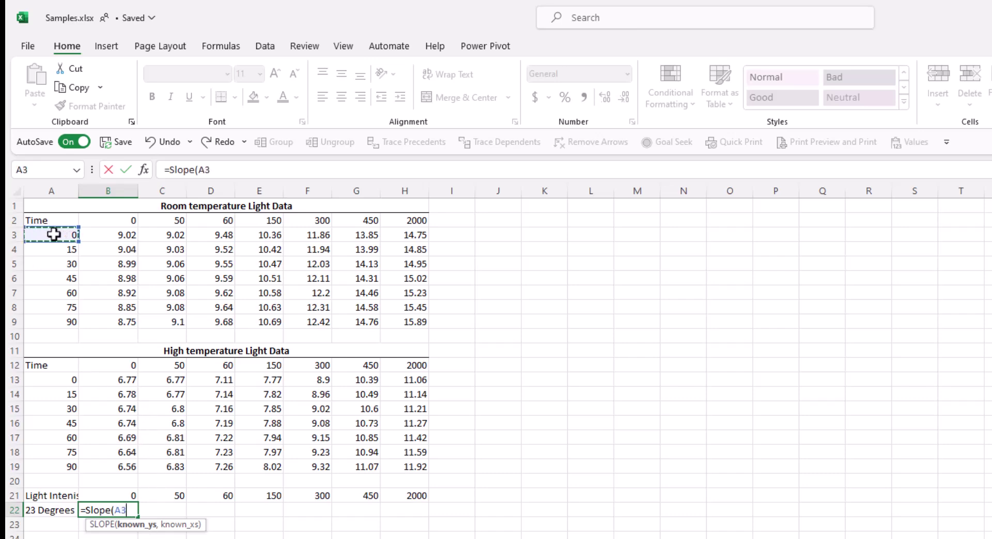
drag(113, 234, 118, 321)
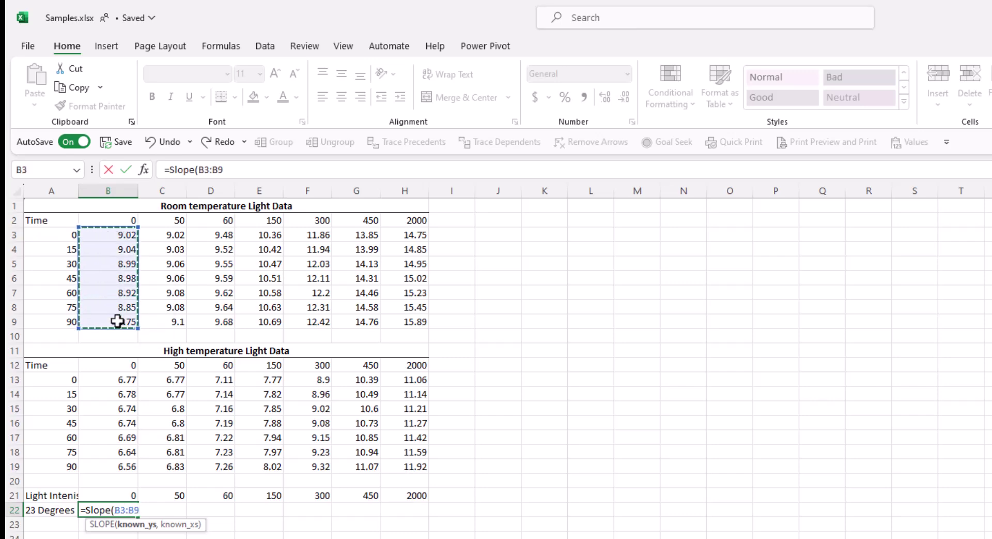
text(,)
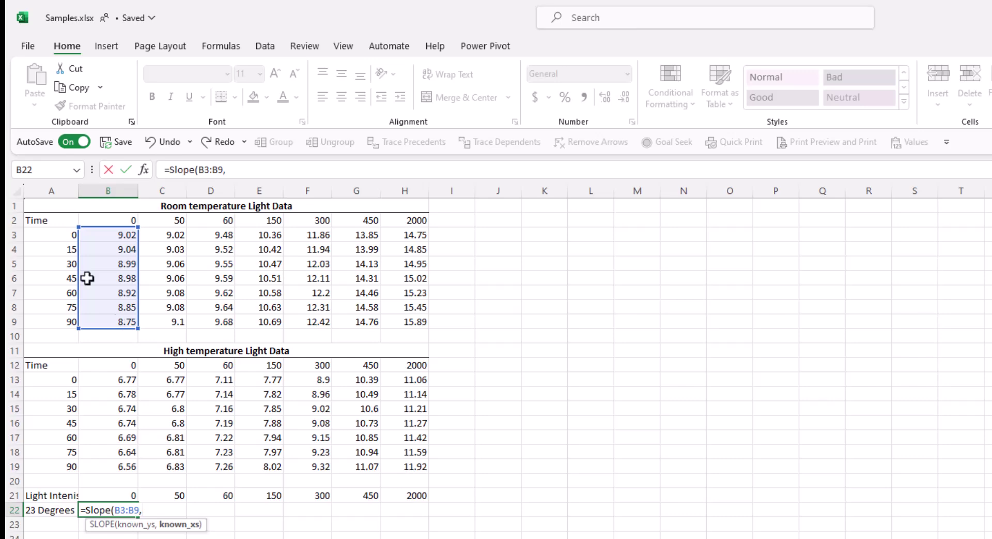
drag(60, 234, 46, 322)
text())
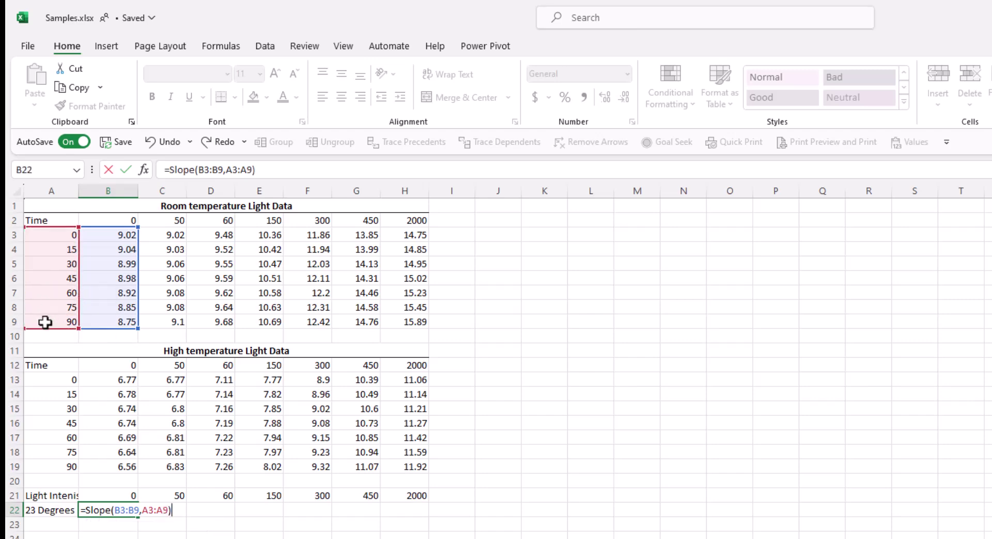
key(Return)
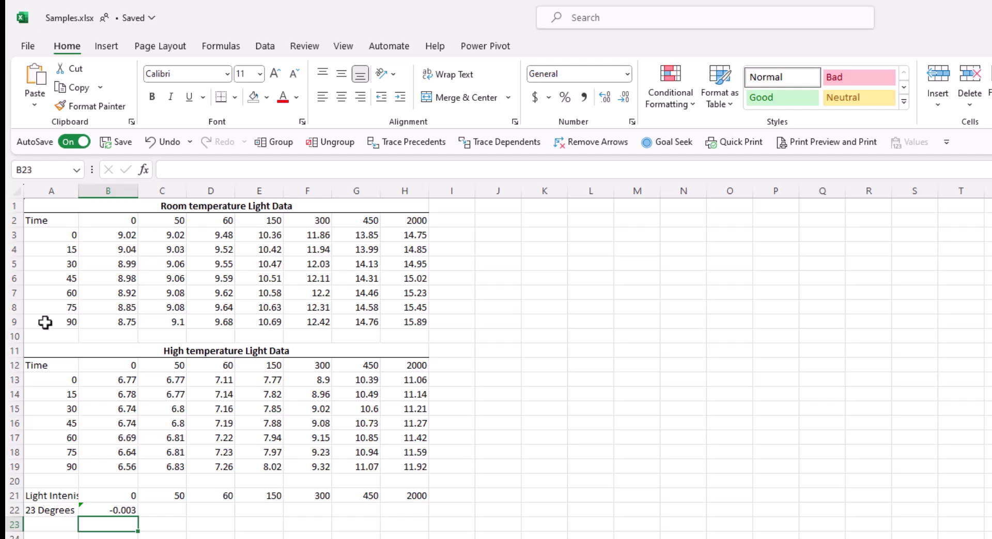
Fill the slope formula from B22 across to H22 and inspect the ranges referenced in H22
key(Up)
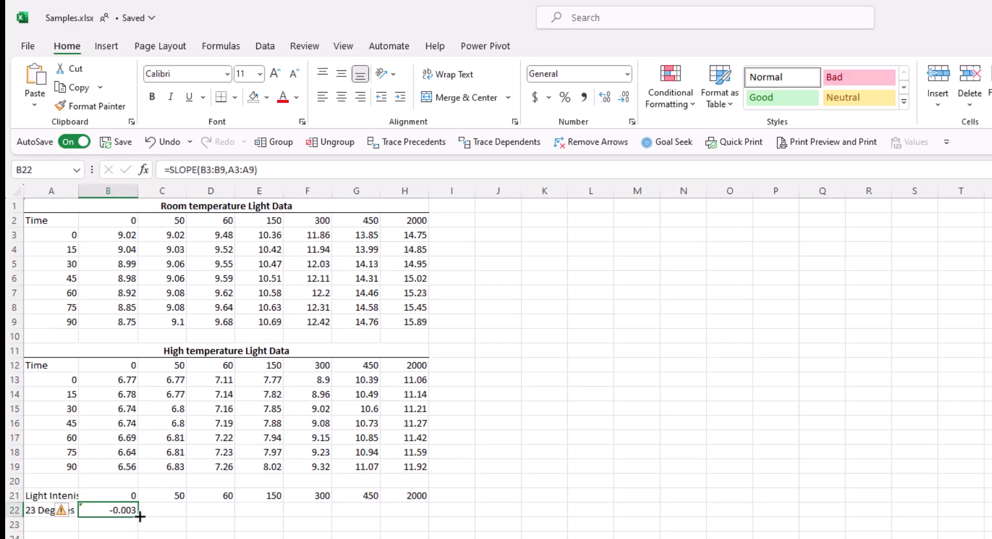
drag(140, 515, 416, 526)
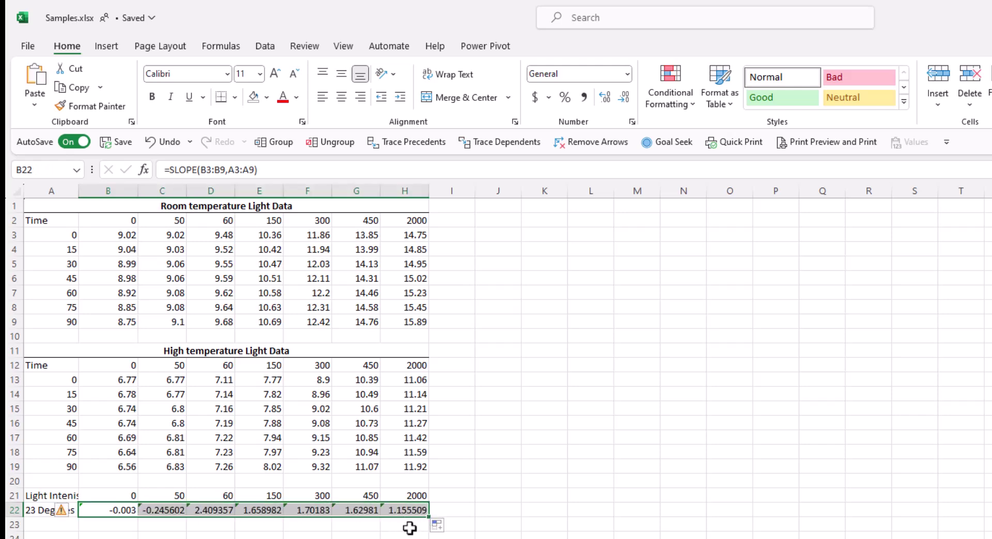
double_click(409, 510)
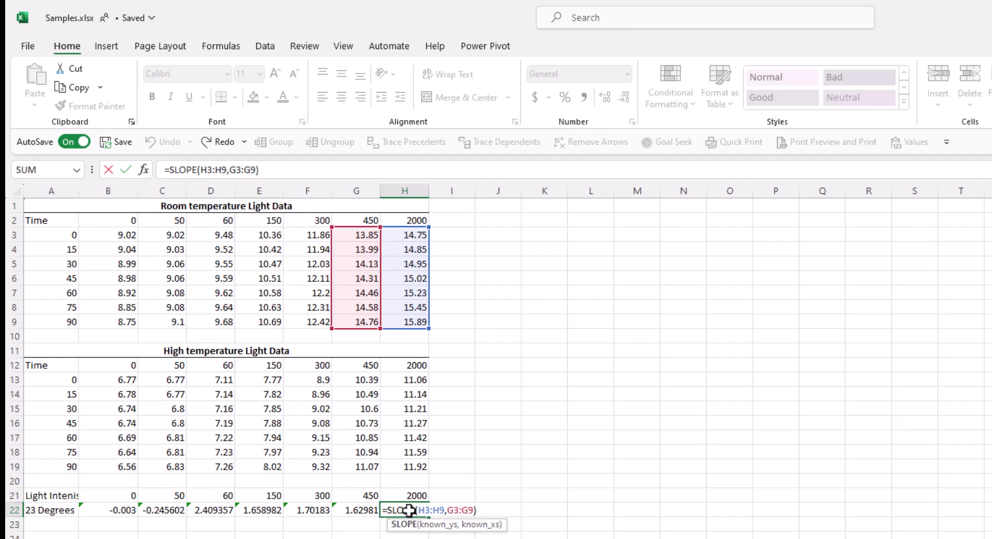
key(Return)
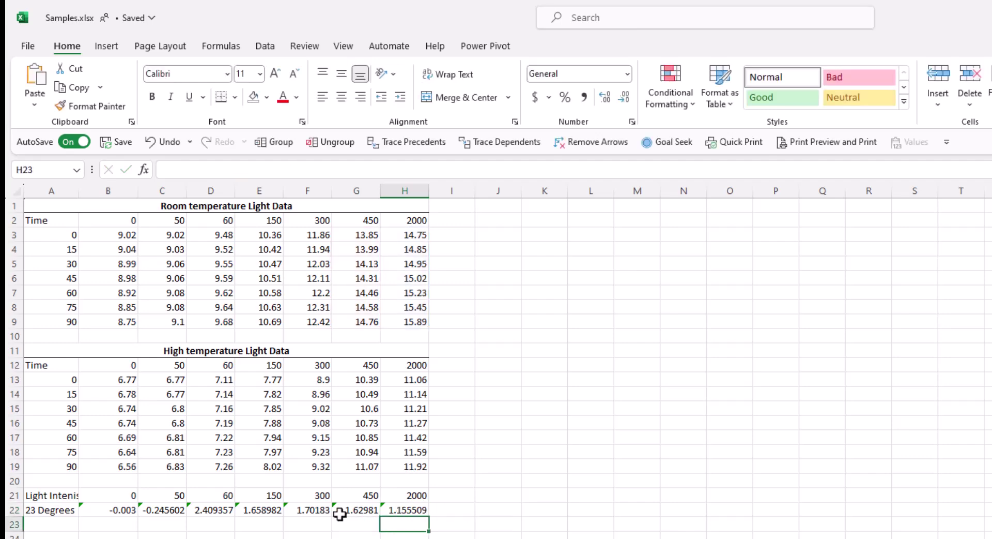
Clear the copied slope formulas from C22:H22
click(159, 510)
drag(233, 510, 388, 507)
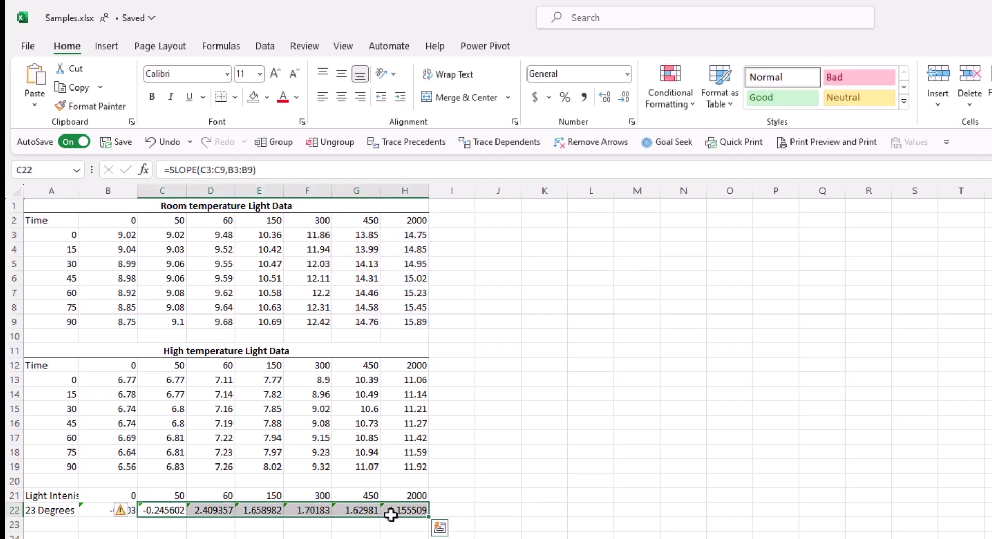
key(Delete)
click(262, 532)
Make the time range in the B22 slope formula absolute, giving =SLOPE(B3:B9,$A$3:$A$9)
double_click(131, 509)
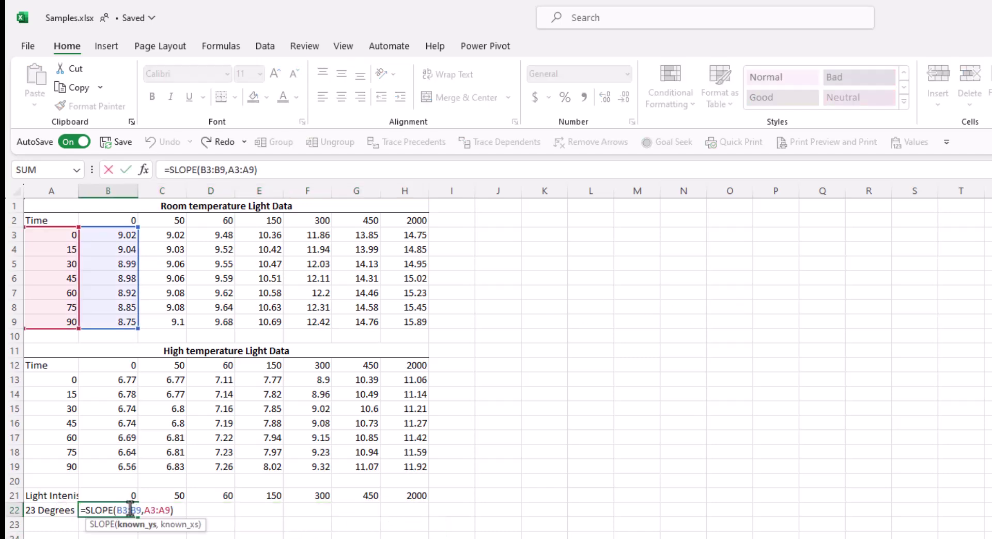
drag(130, 509, 142, 510)
click(234, 171)
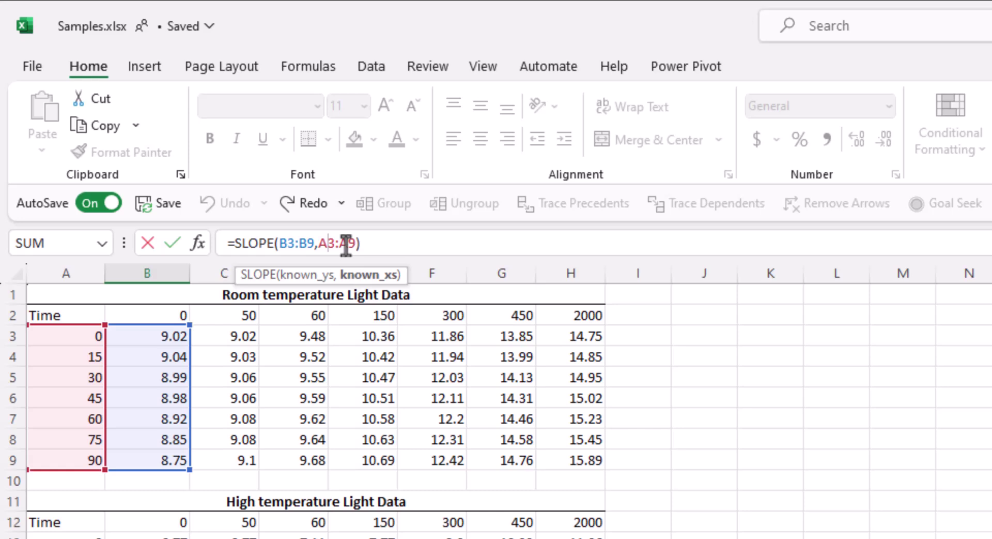
key(F4)
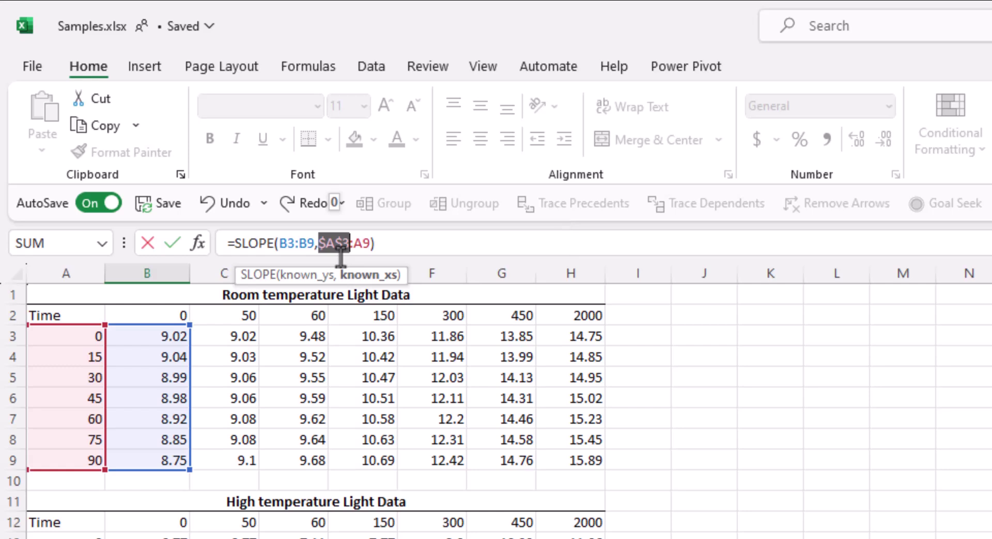
key(F4)
double_click(360, 243)
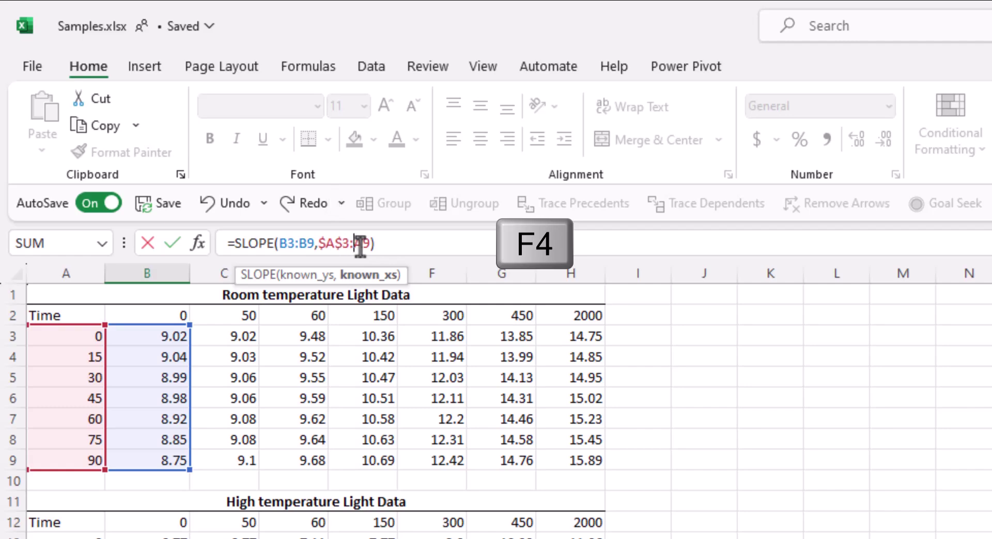
key(F4)
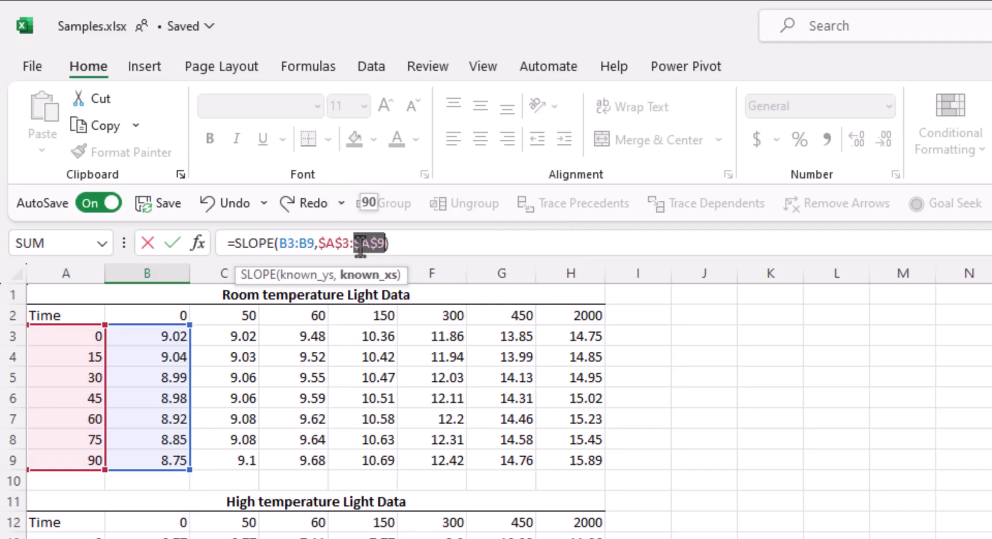
key(Return)
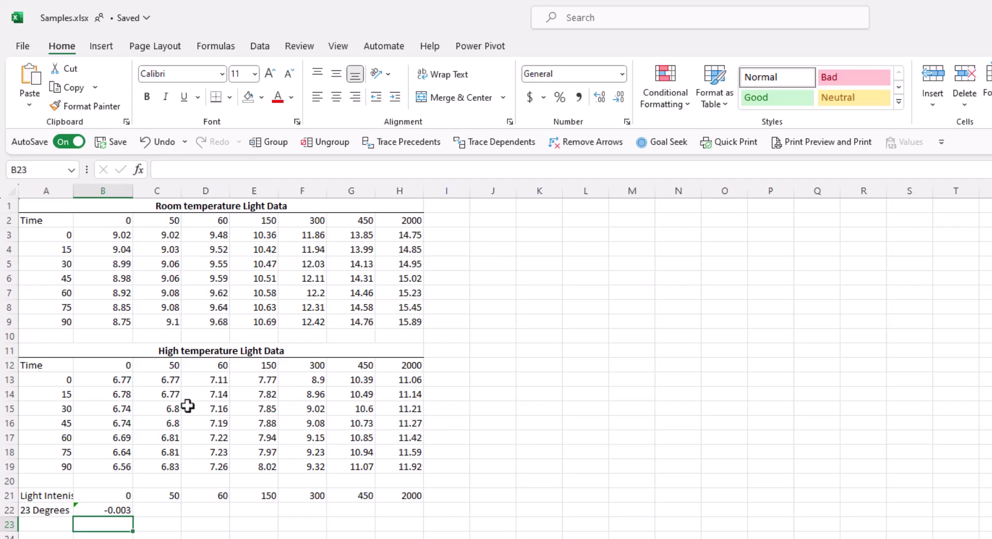
Fill the slope formula with the absolute time range from B22 across to H22, and check the formulas in H22 and E22
click(120, 511)
drag(132, 516, 403, 513)
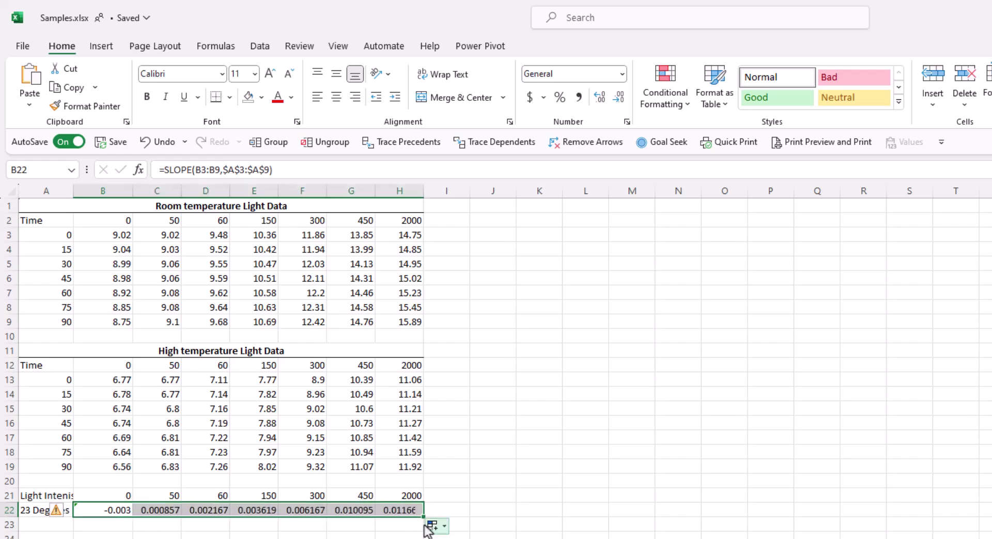
double_click(408, 510)
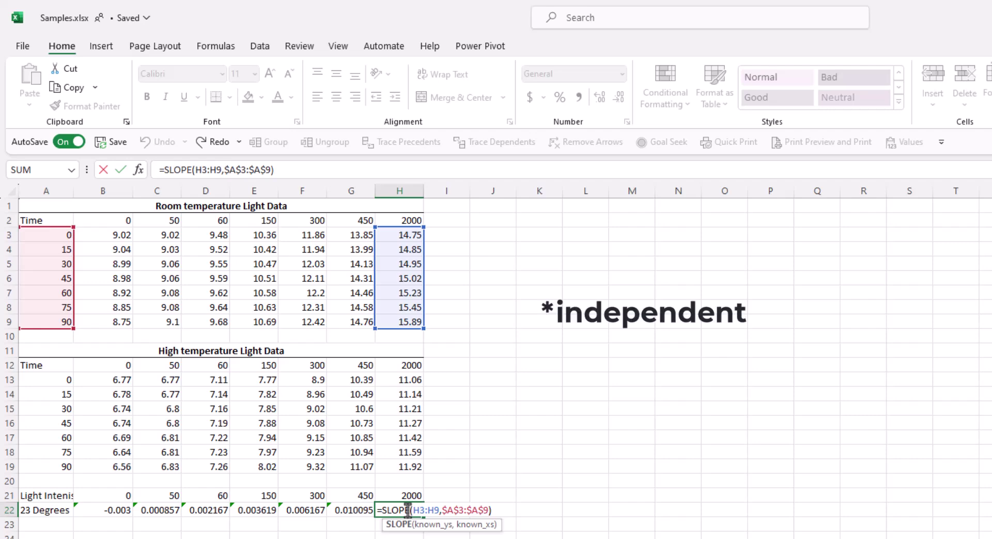
key(Escape)
double_click(259, 510)
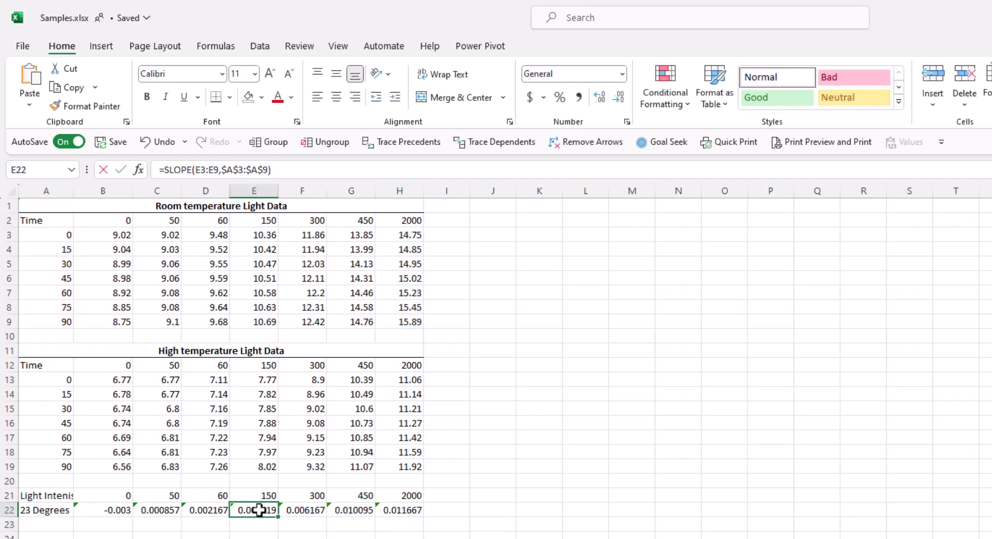
key(Return)
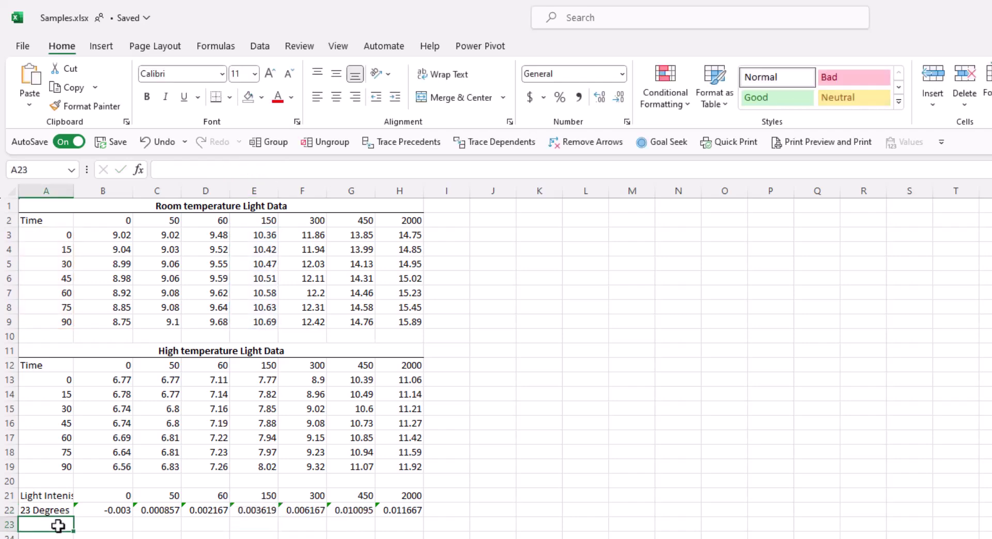
Enter the row label "30 Degrees" in cell A23 and select B23
text(30)
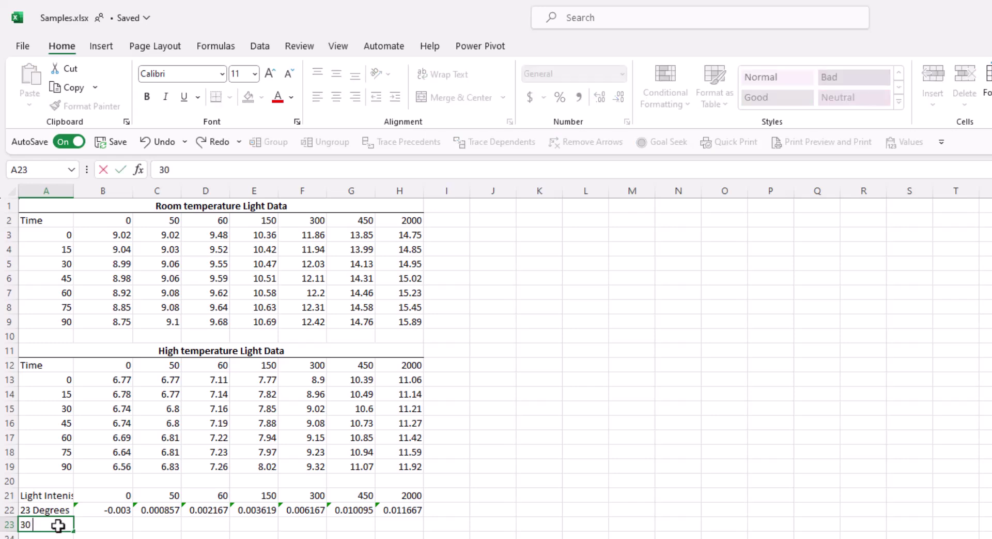
text( Degrees)
key(Return)
key(Up)
key(Right)
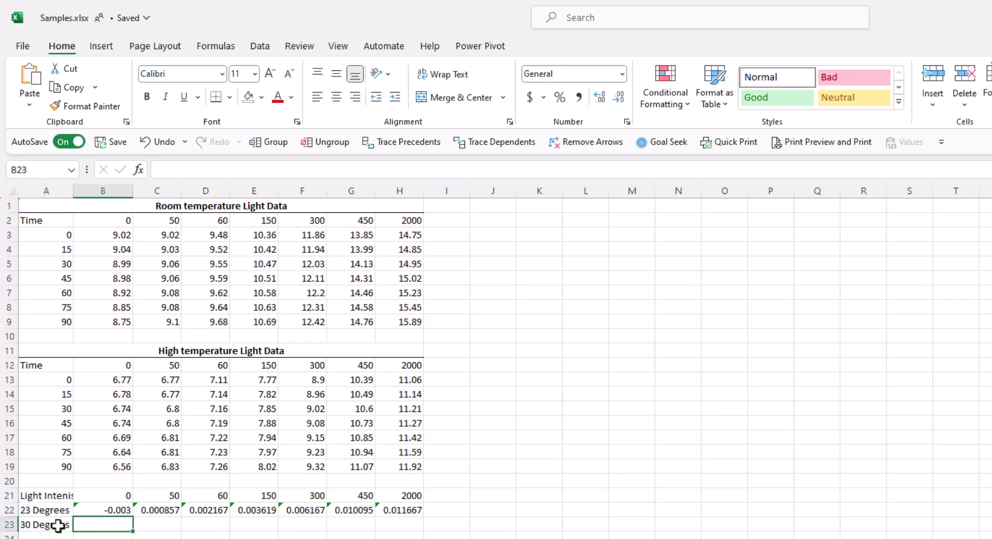
Enter a slope formula in B23 for the high temperature data, =SLOPE(B13:B19,A13:A19)
text(=slope()
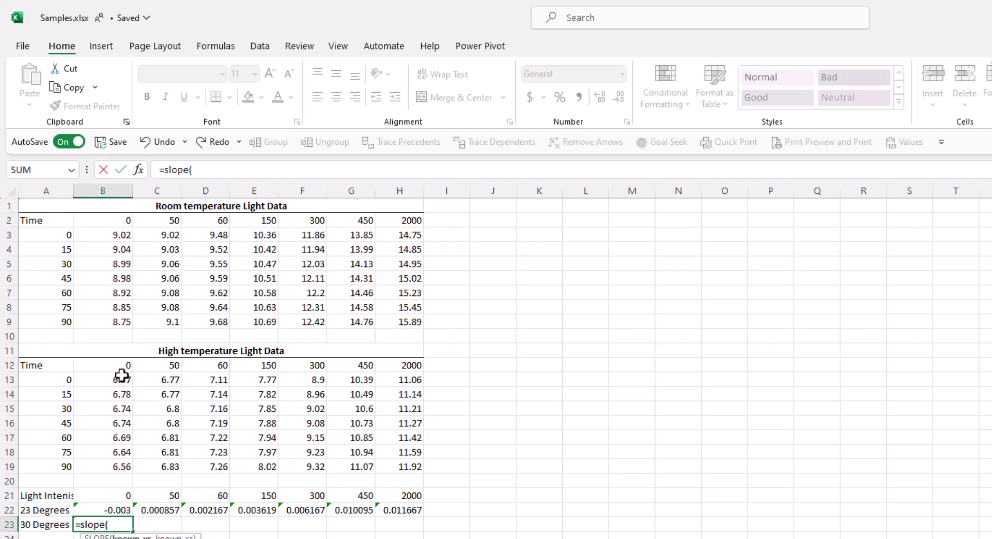
drag(122, 377, 114, 459)
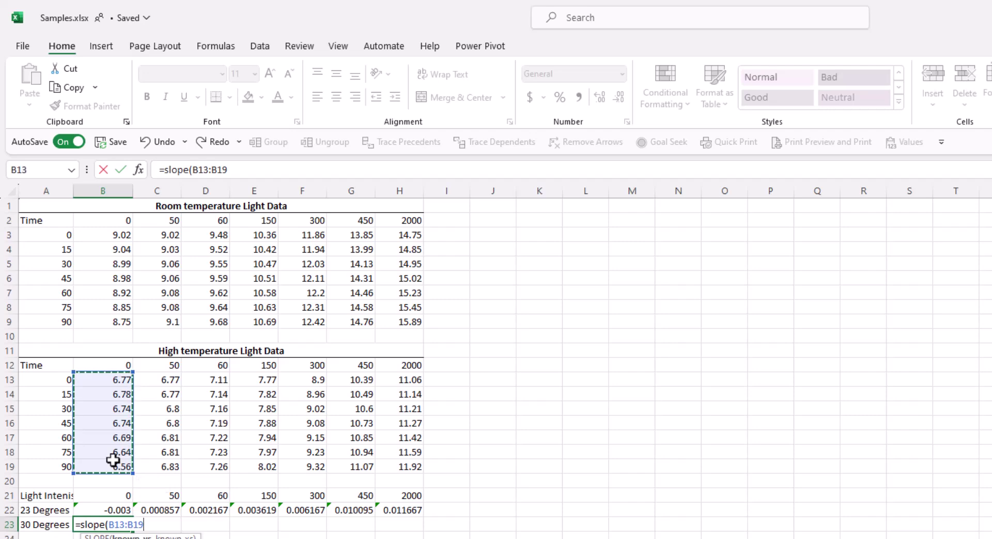
text(.)
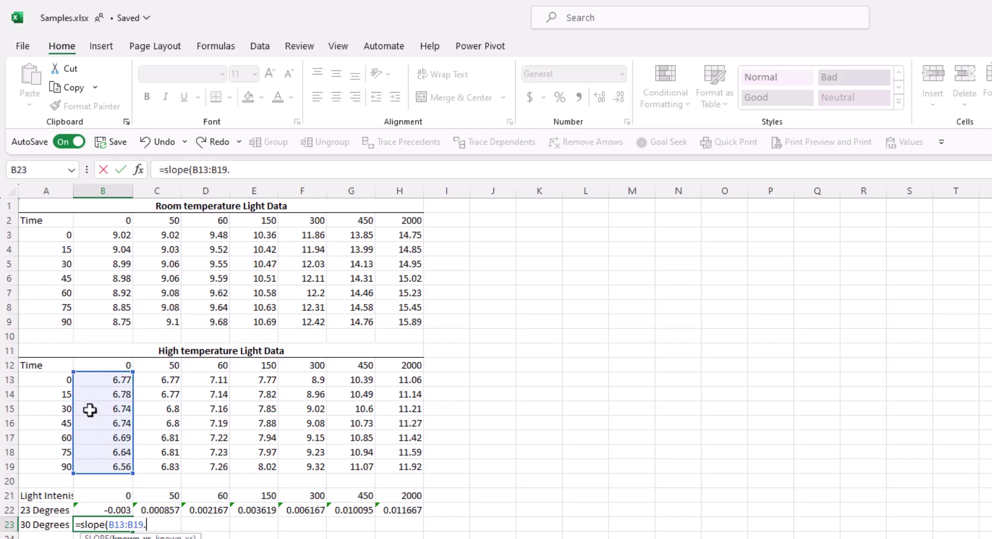
mouse_move(58, 380)
mouse_down()
mouse_move(56, 438)
mouse_move(59, 385)
mouse_up()
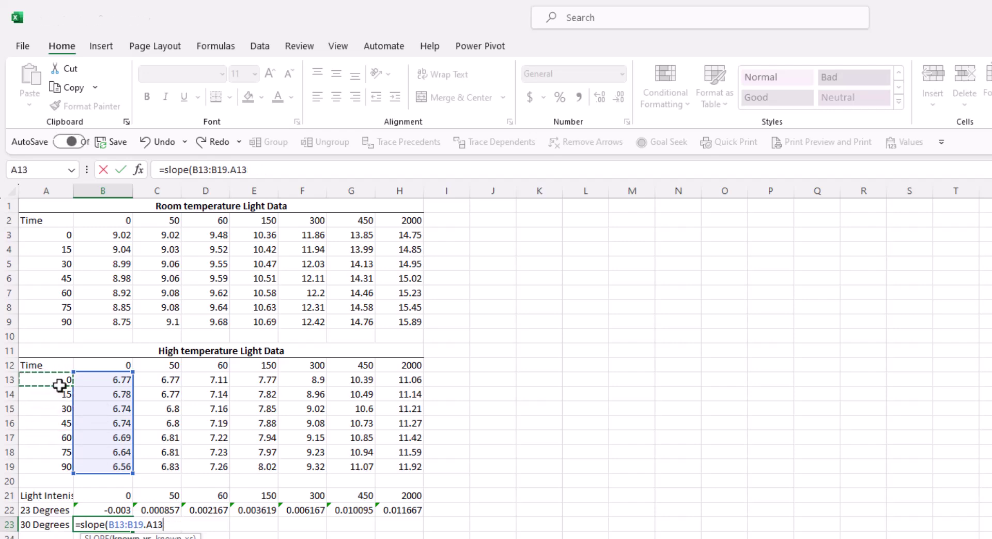
key(BackSpace)
key(BackSpace)
key(BackSpace)
key(BackSpace)
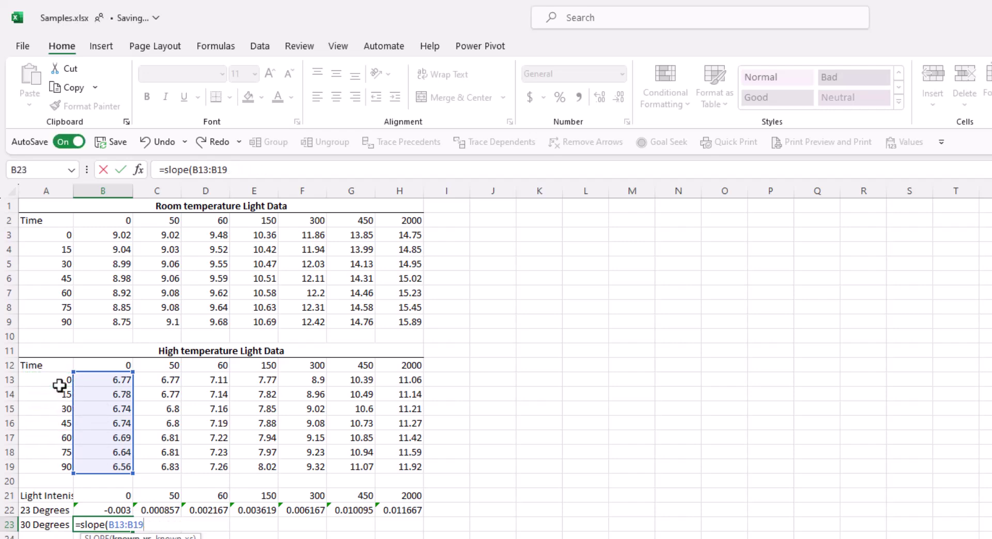
text(,)
drag(58, 379, 43, 469)
key(Return)
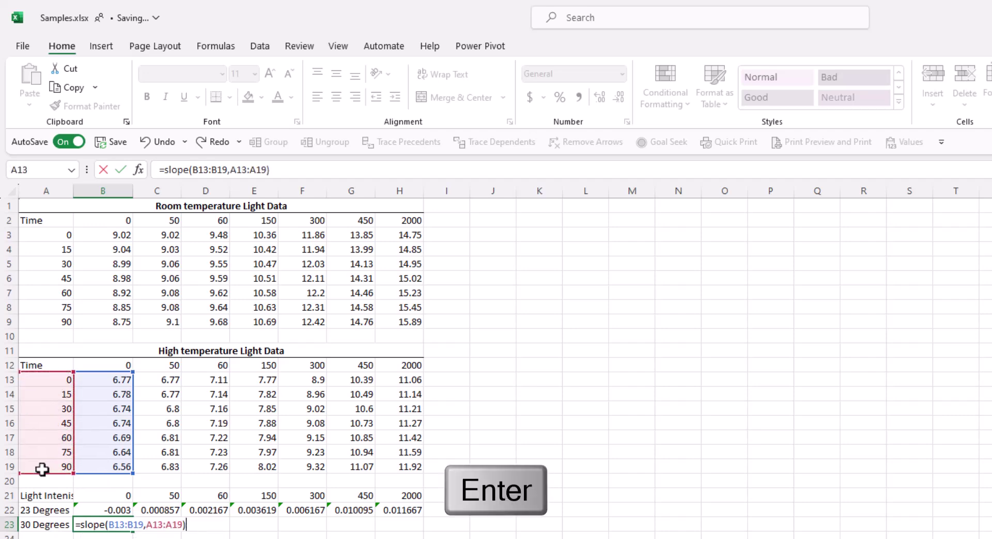
Make the time range in the B23 slope formula absolute, giving =SLOPE(B13:B19,$A$13:$A$19)
click(247, 170)
key(F4)
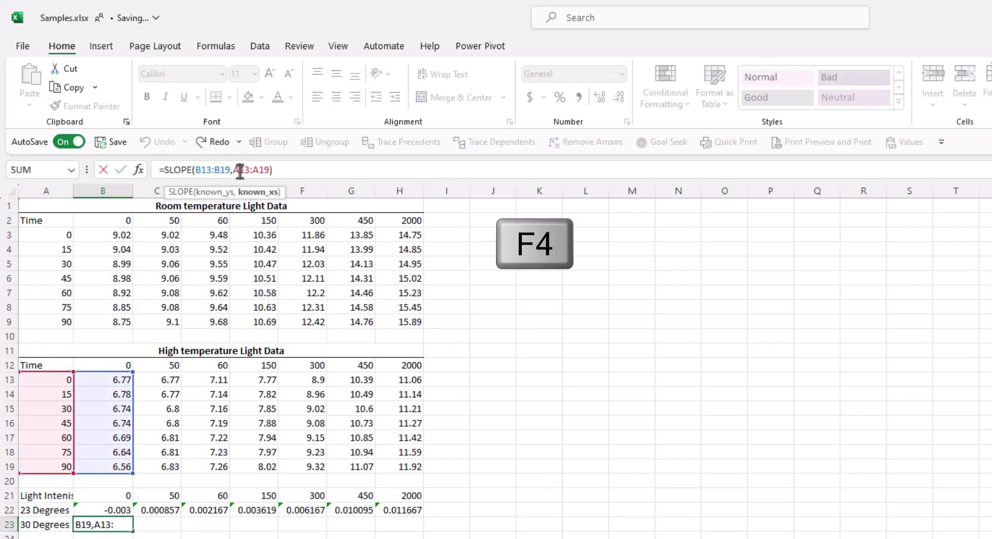
click(268, 170)
key(F4)
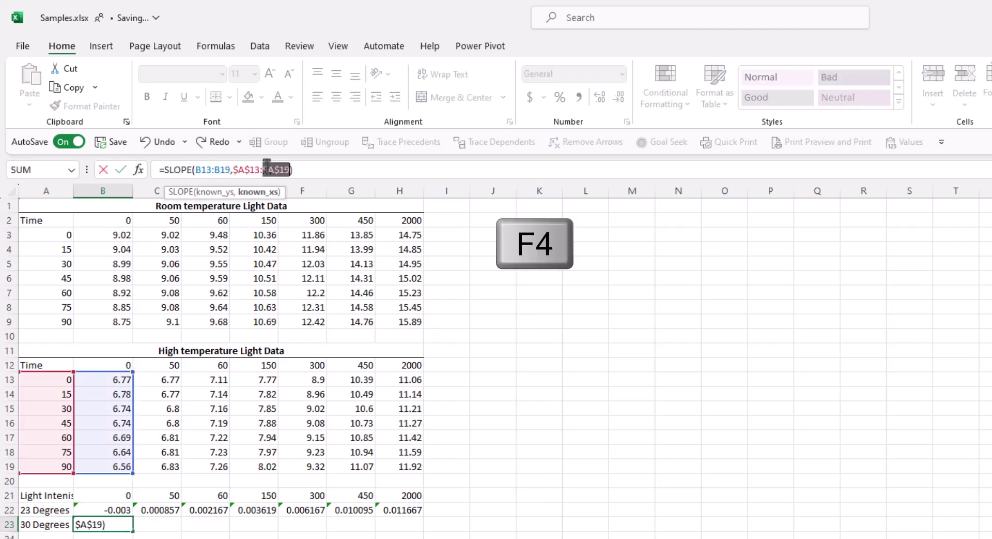
key(Return)
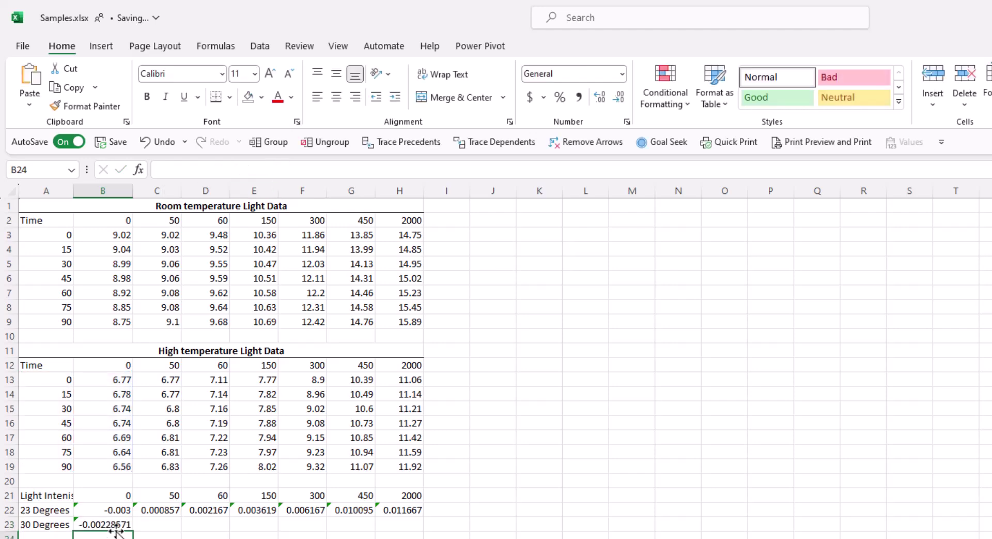
Fill the slope formula from B23 across to H23, and check the formulas in H23 and F23
click(120, 523)
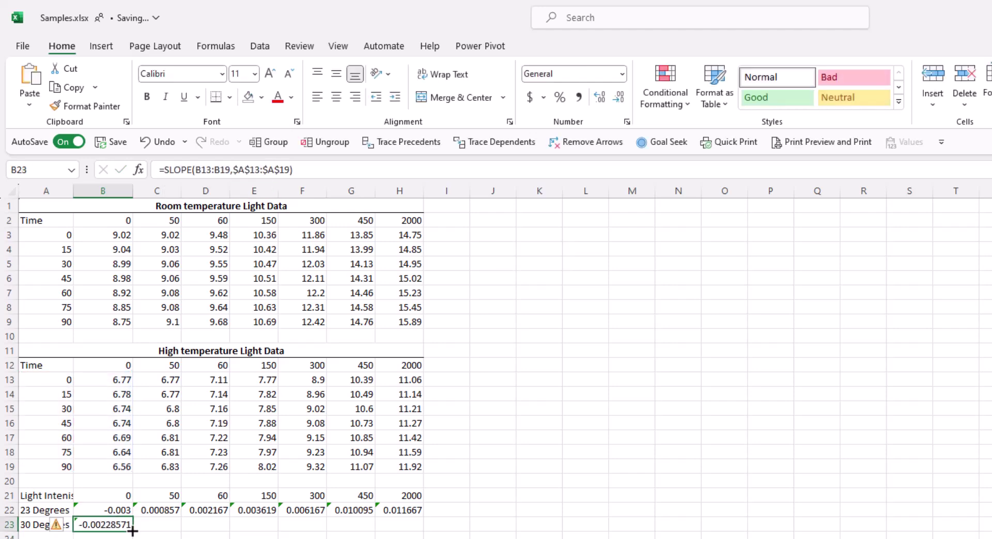
drag(133, 531, 422, 529)
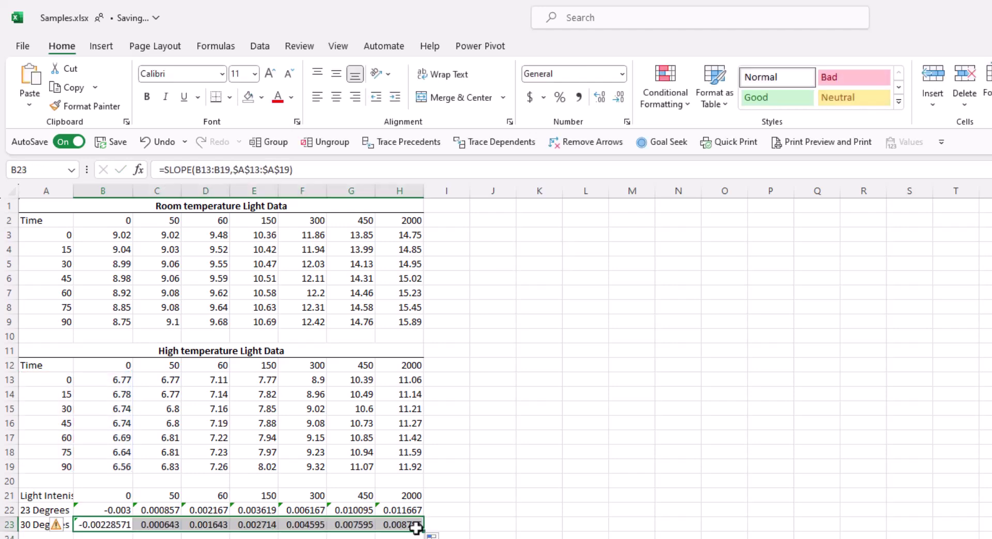
key(Tab)
click(414, 523)
double_click(413, 525)
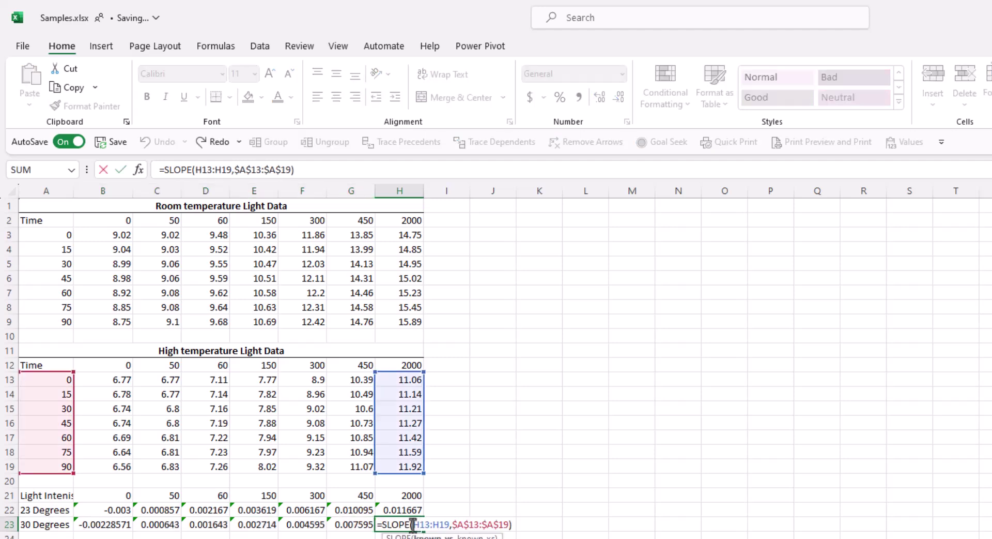
key(Return)
click(284, 522)
double_click(293, 524)
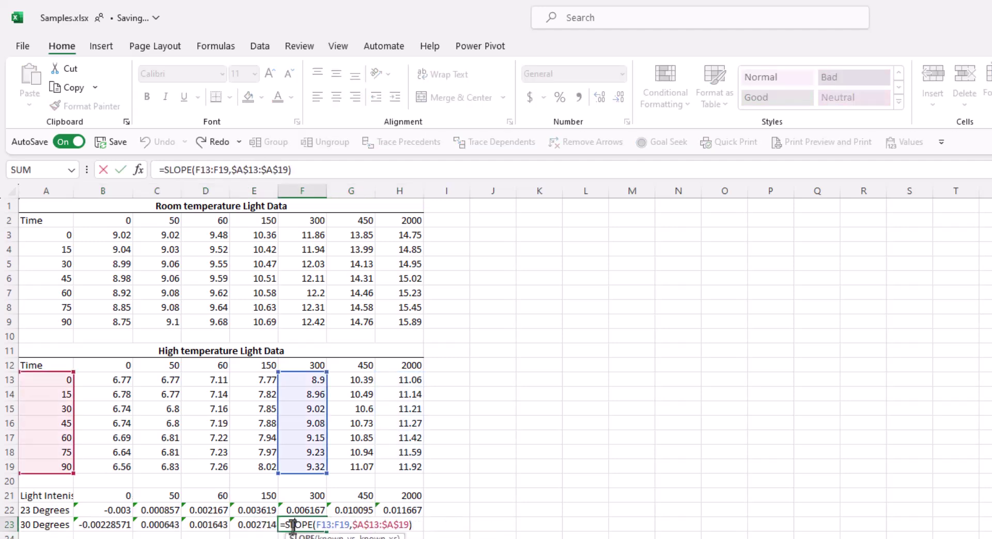
key(Return)
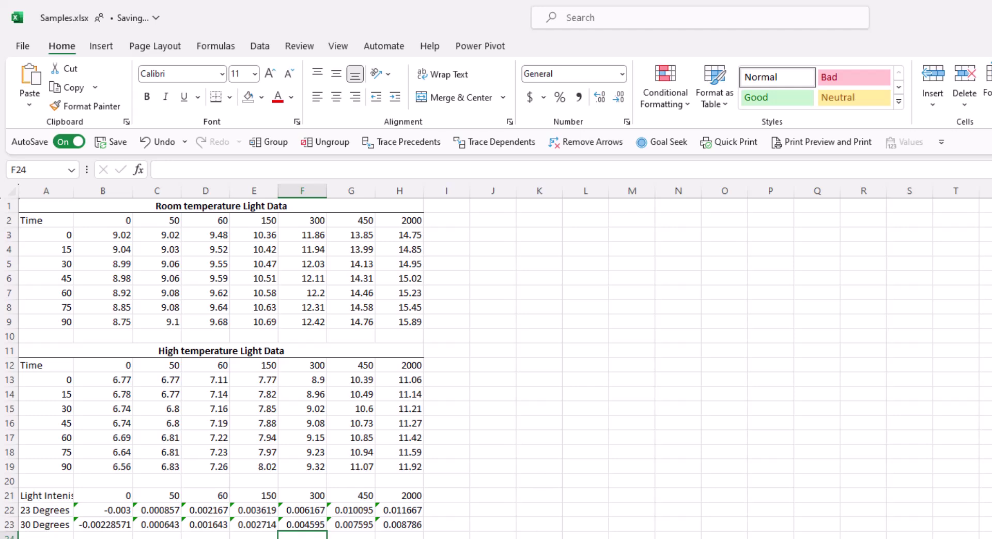
Insert a scatter chart with smooth lines and markers from A21:H23 and place it beside the room temperature data, starting around column I
mouse_move(57, 497)
mouse_down()
mouse_move(203, 523)
mouse_move(411, 523)
mouse_up()
click(101, 47)
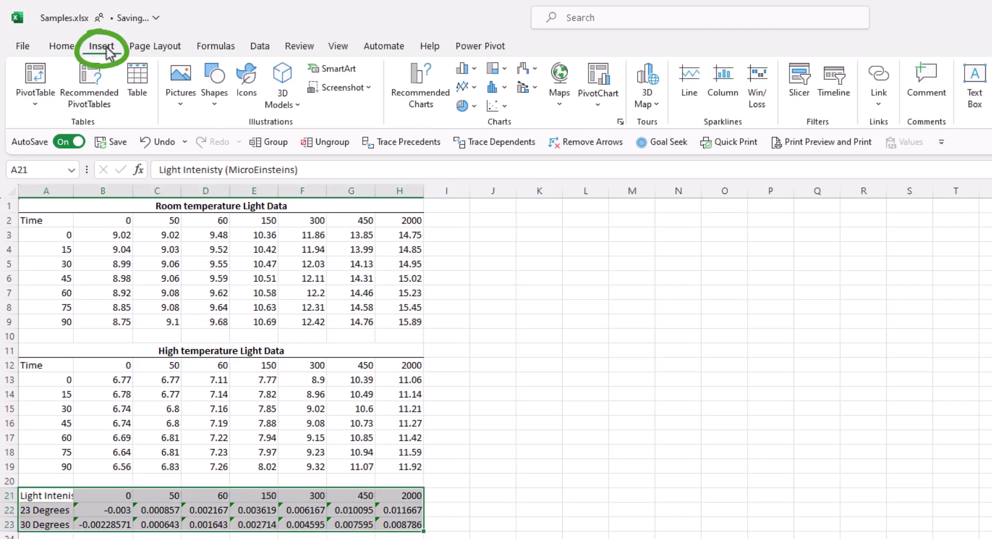
click(495, 106)
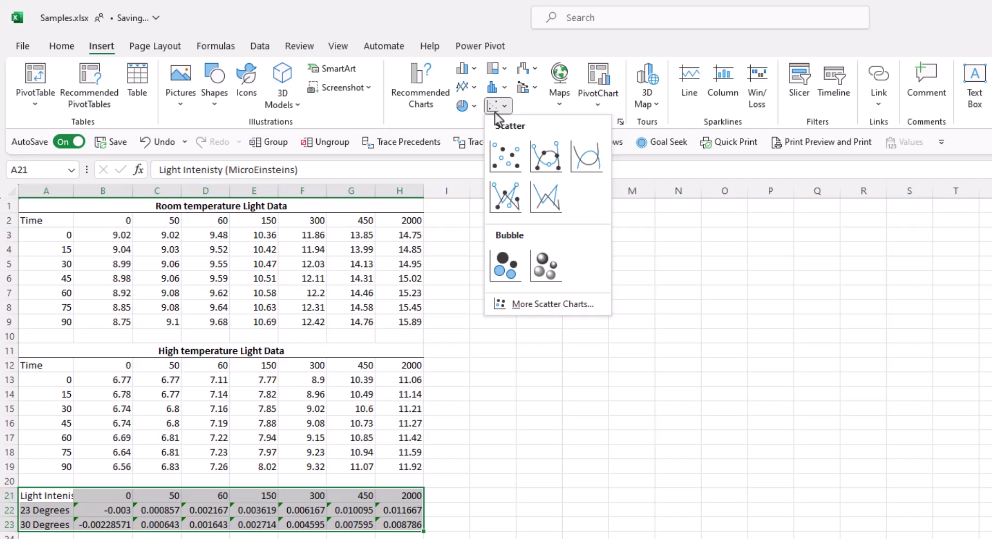
click(546, 156)
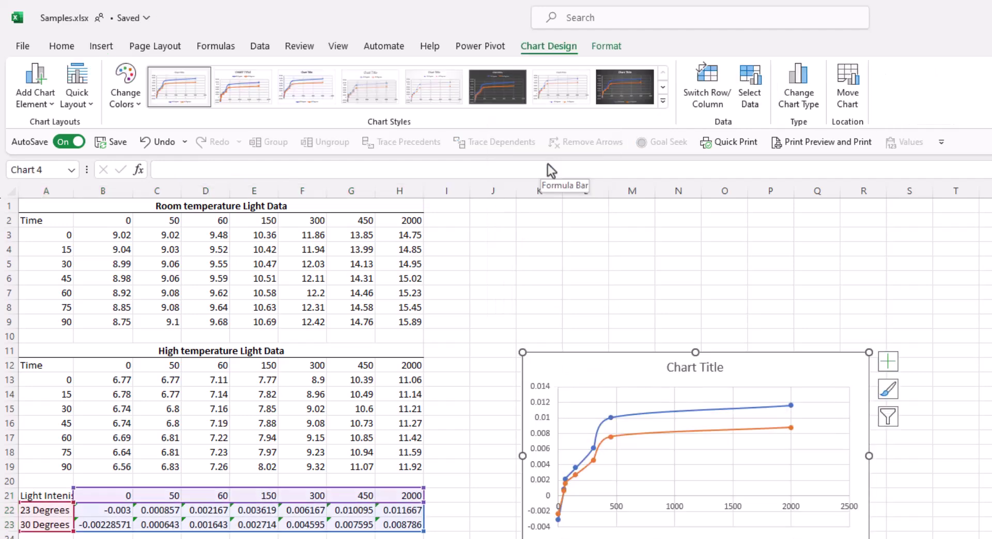
drag(604, 366, 545, 216)
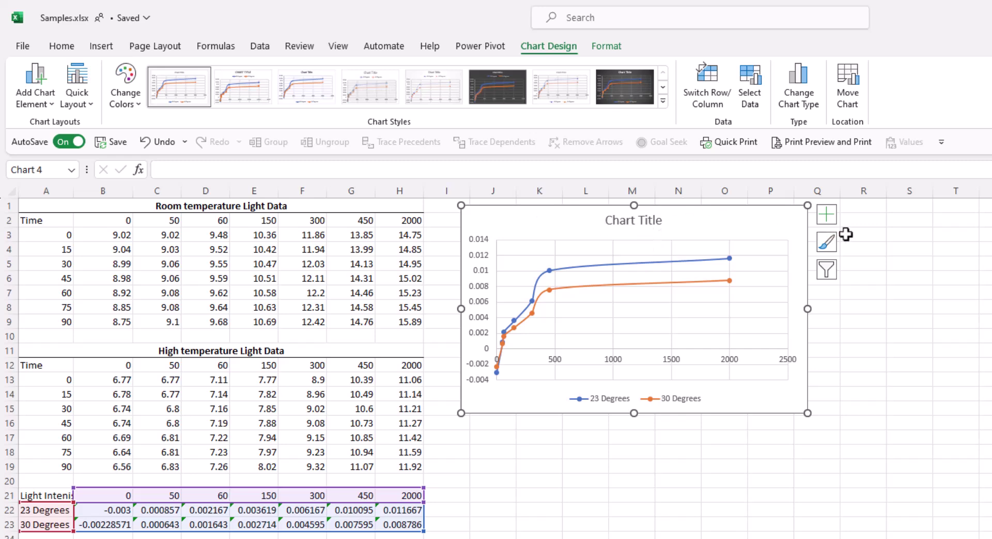
Add axis titles to the chart and set the vertical axis title to "Rate of Photosynthesis ([o2] mg/L s-1)"
click(827, 215)
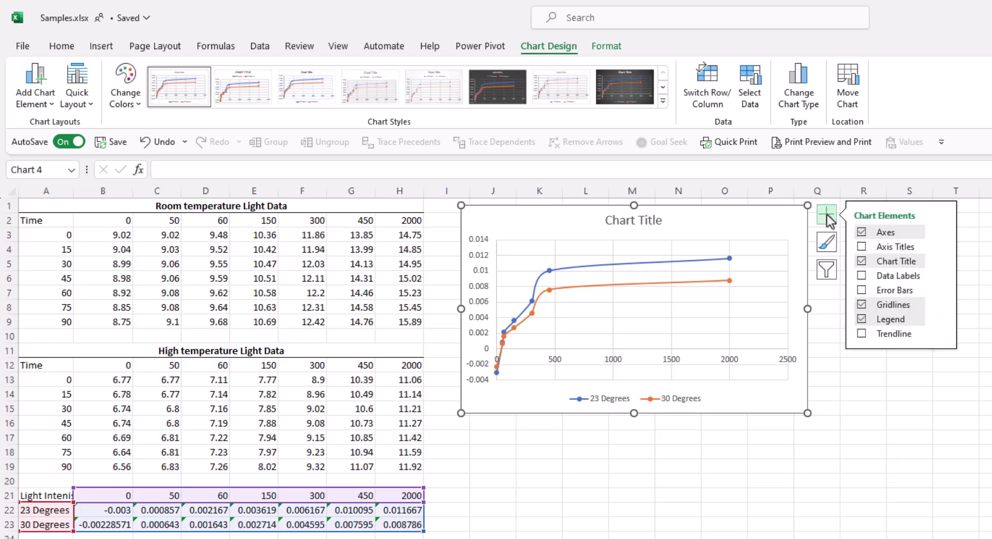
click(862, 249)
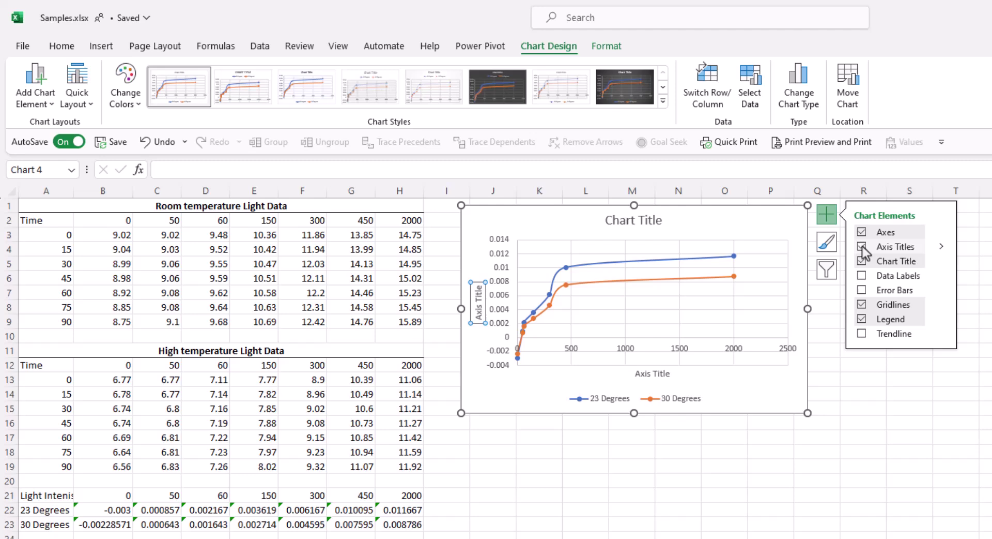
double_click(478, 312)
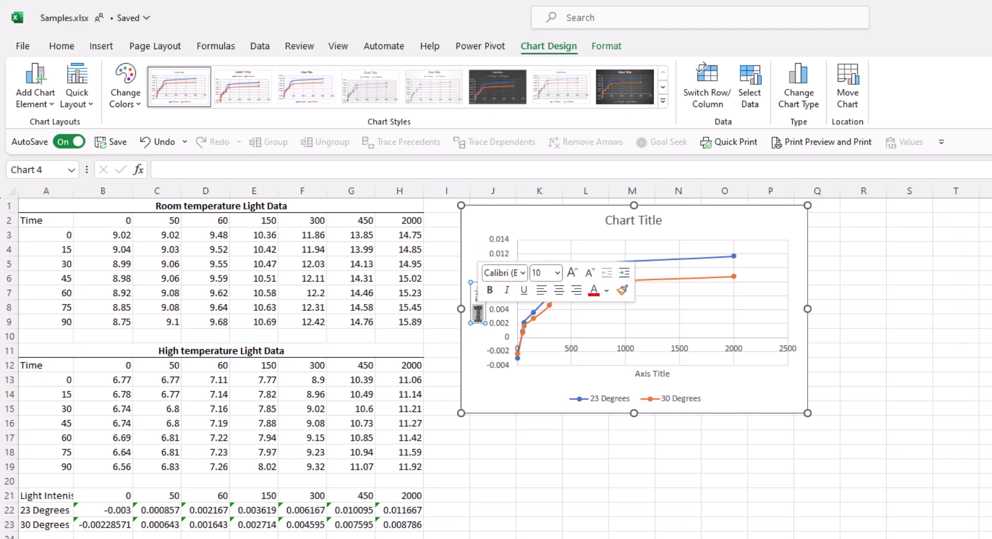
key(BackSpace)
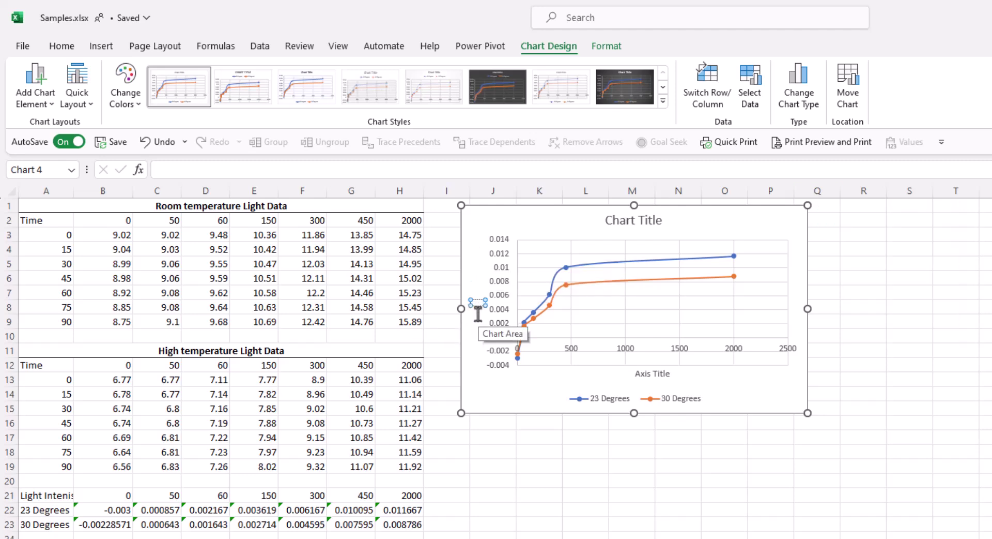
text(Rate of R)
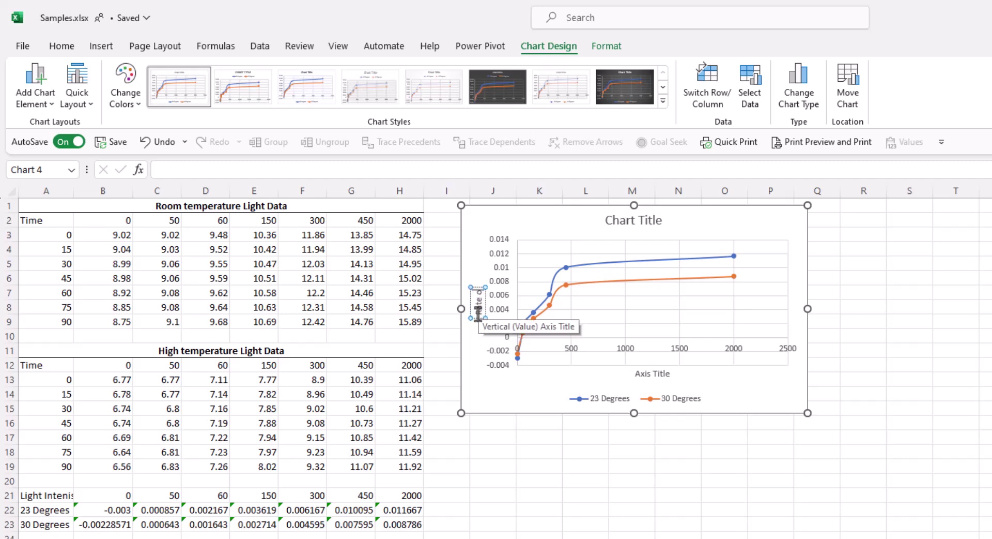
text(hotos)
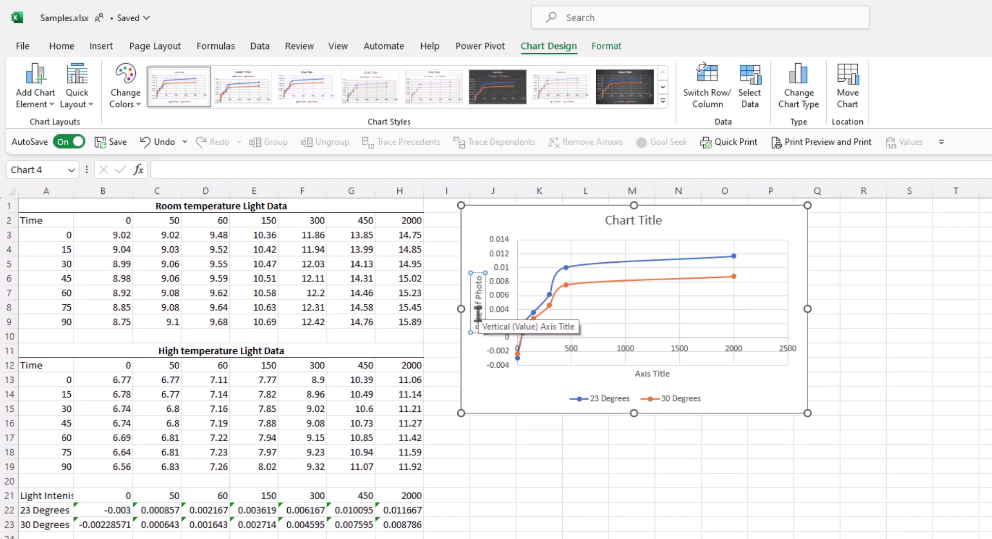
text(ynthesis)
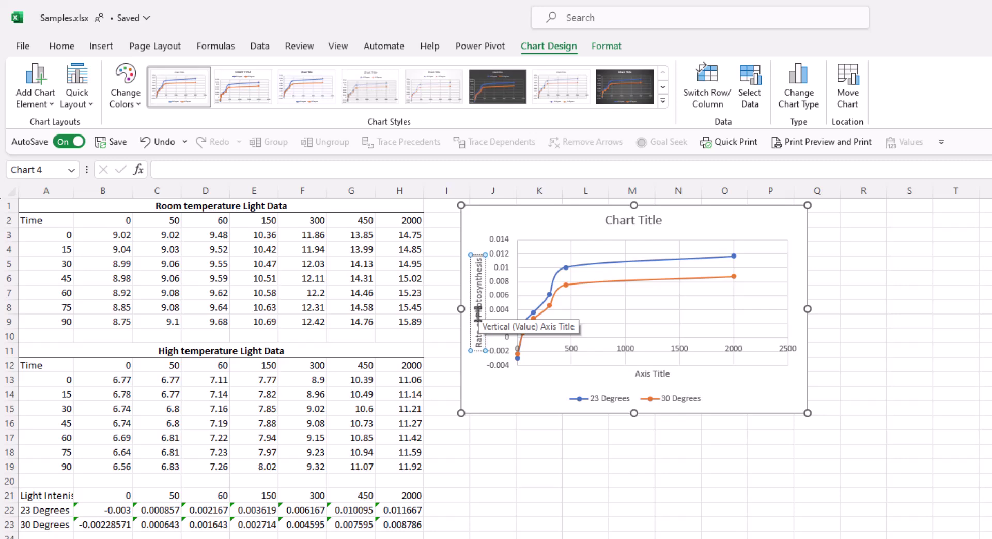
text( (u)
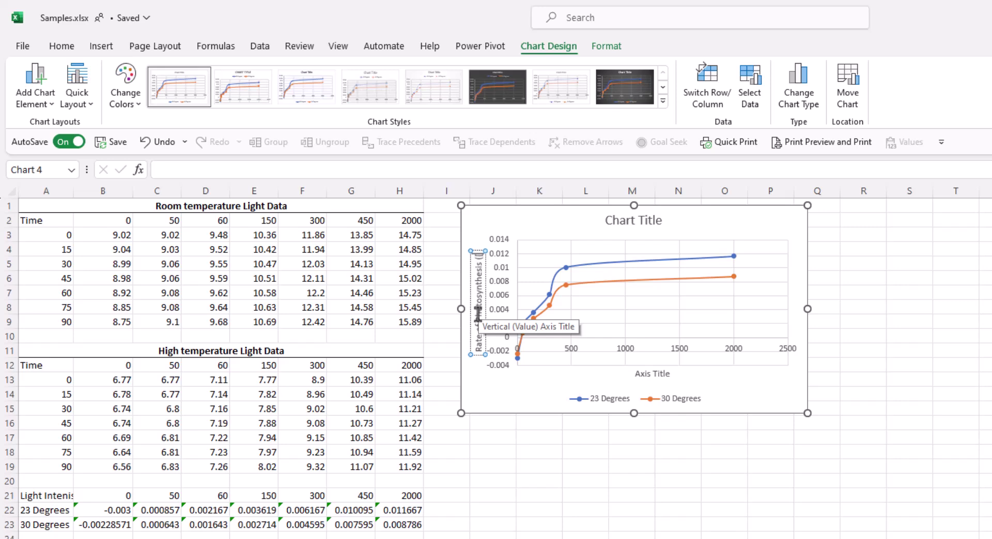
text(mo)
text(])
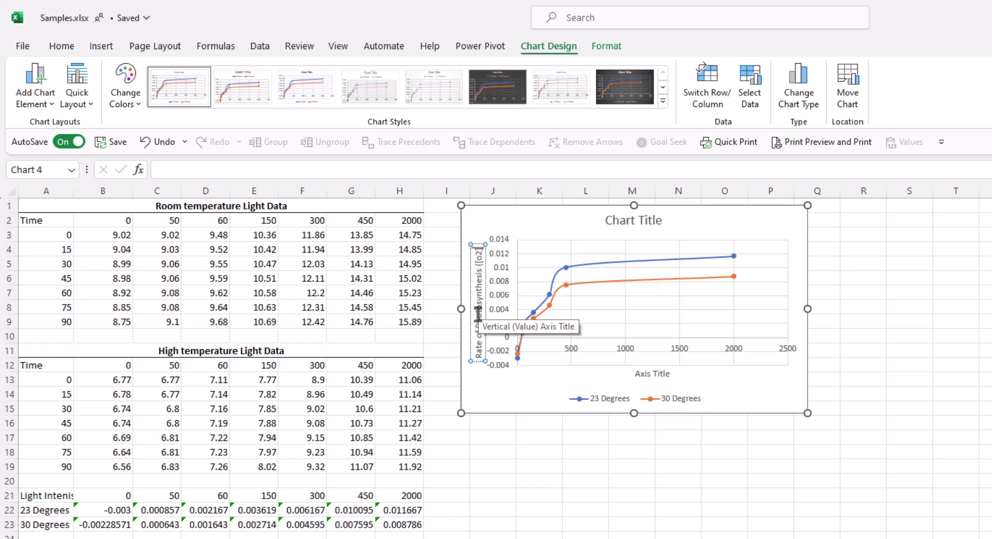
text( mg)
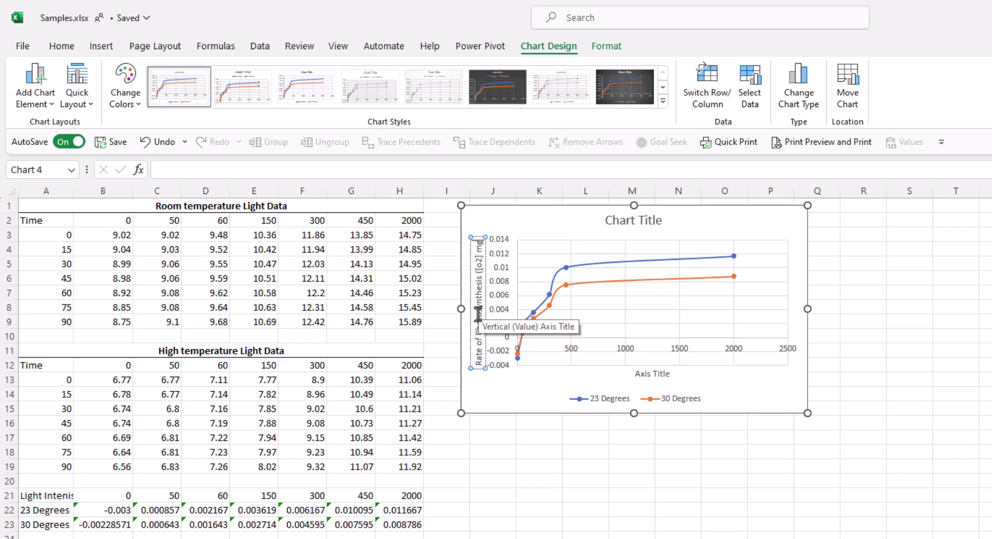
text(/L s)
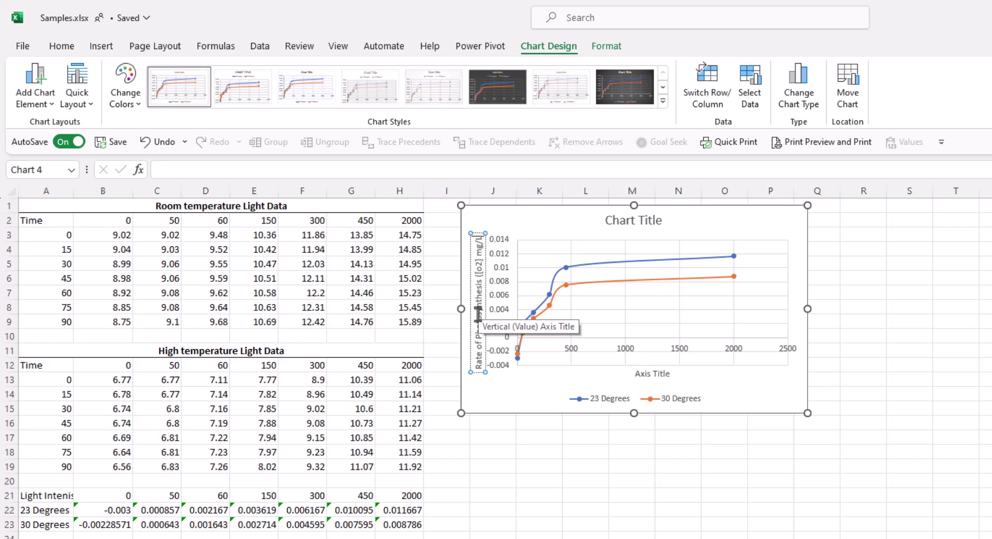
text(-1)
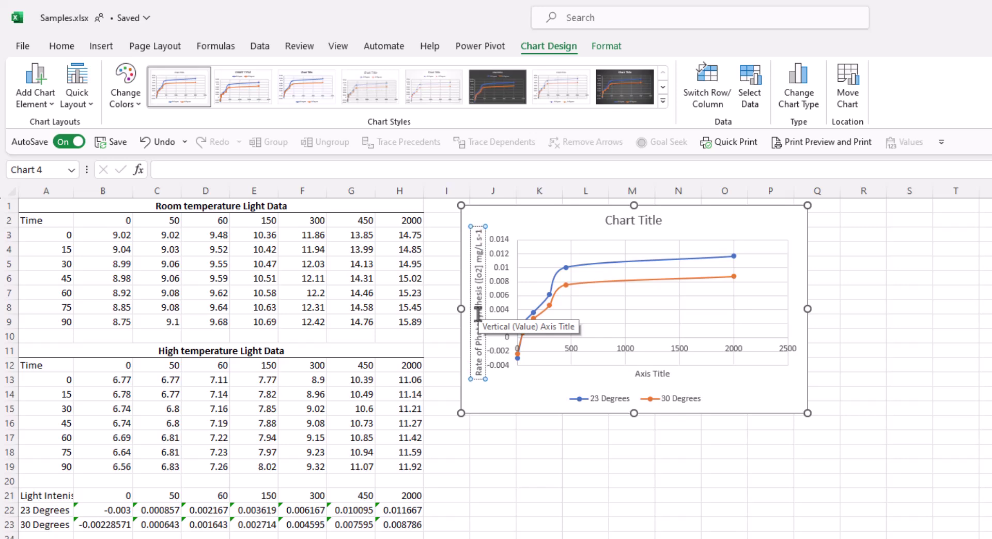
text())
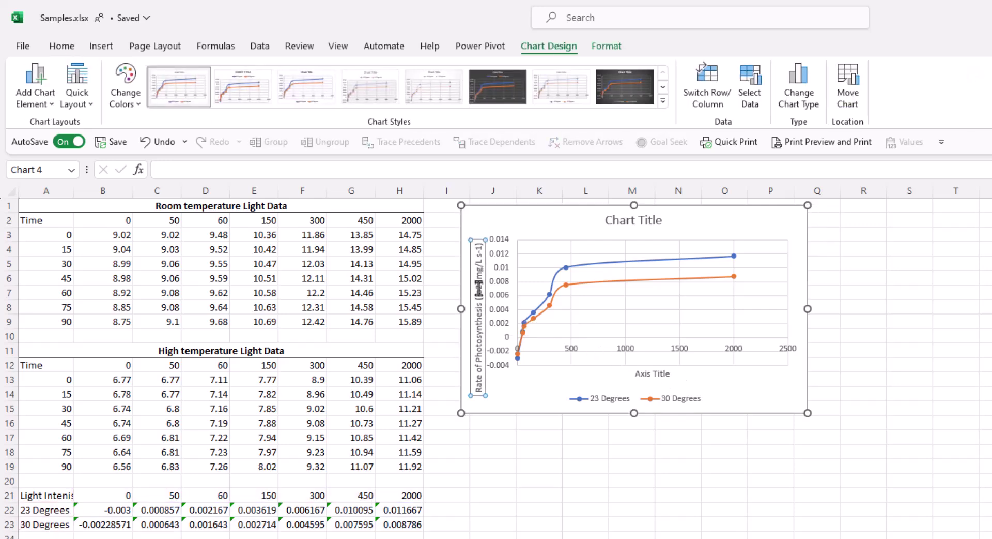
Change the lowercase o in the vertical axis title to a capital, giving [O2]
drag(478, 312, 480, 291)
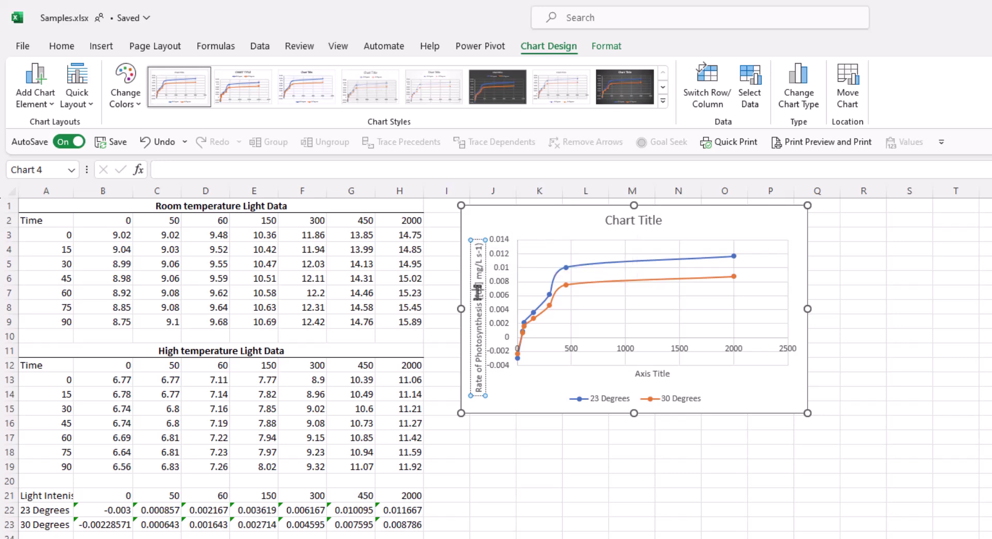
key(ctrl+equal)
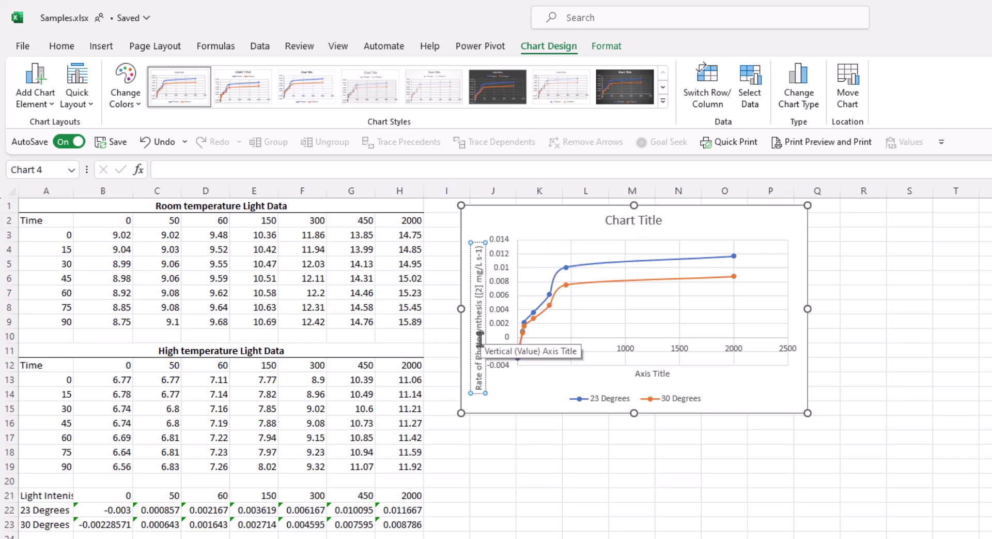
key(ctrl+z)
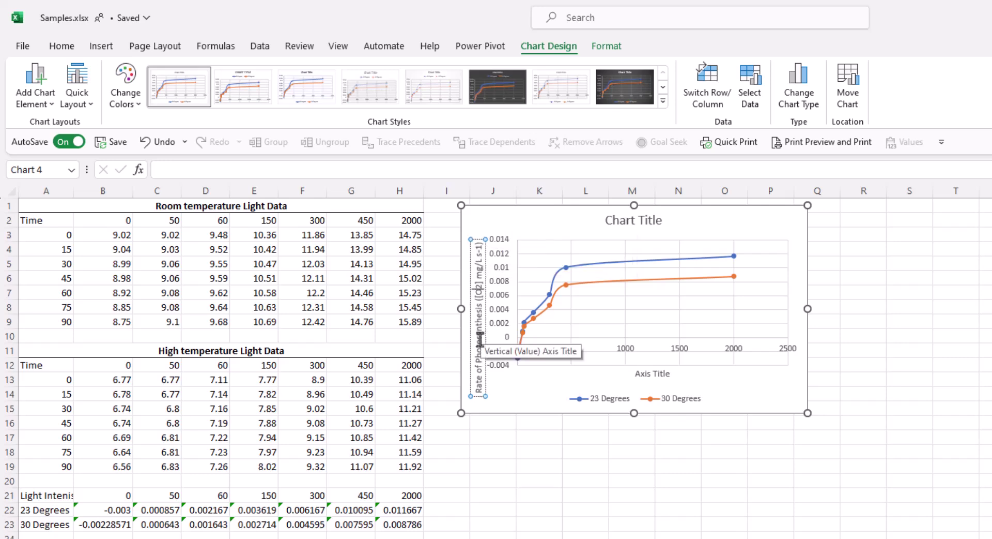
Format the 2 in [O2] of the vertical axis title as subscript
double_click(478, 287)
right_click(478, 288)
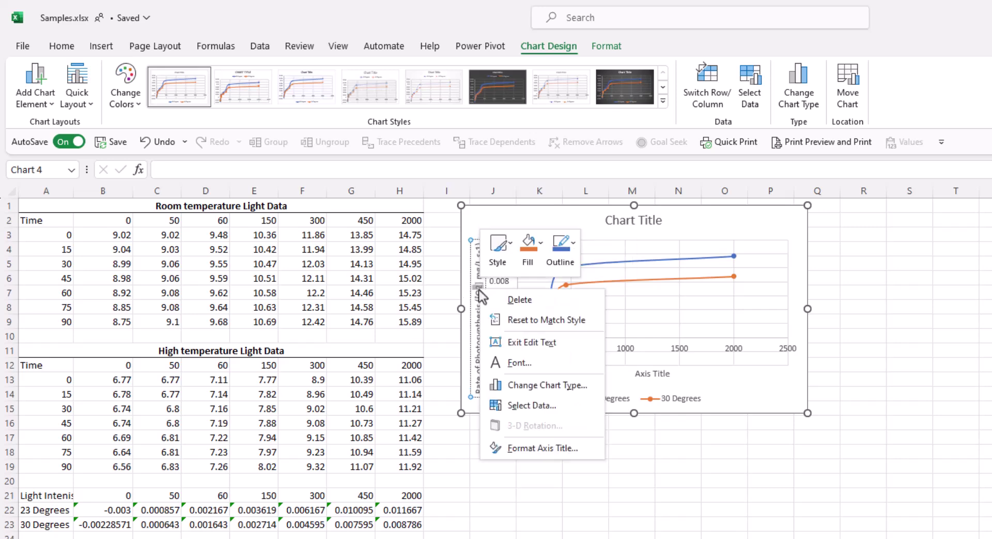
click(509, 364)
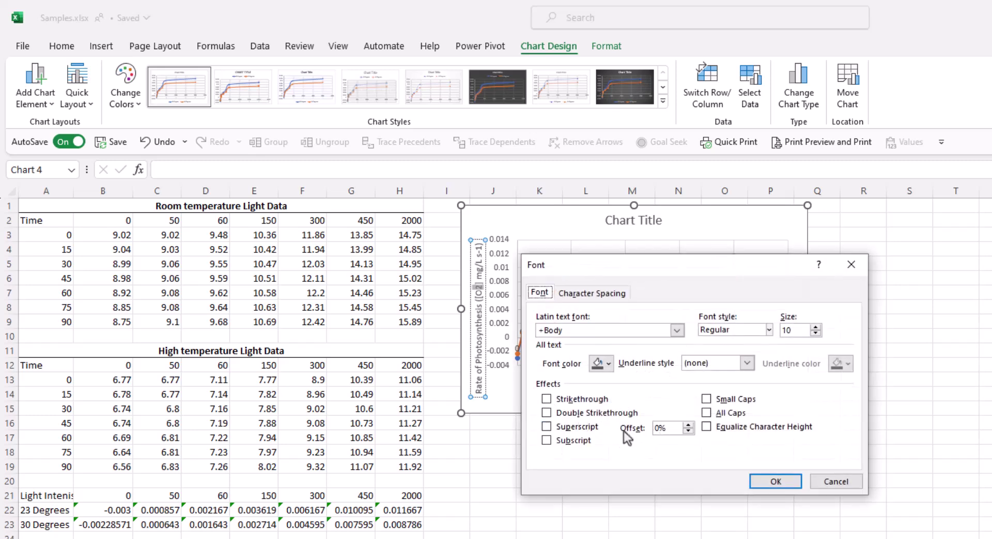
click(572, 441)
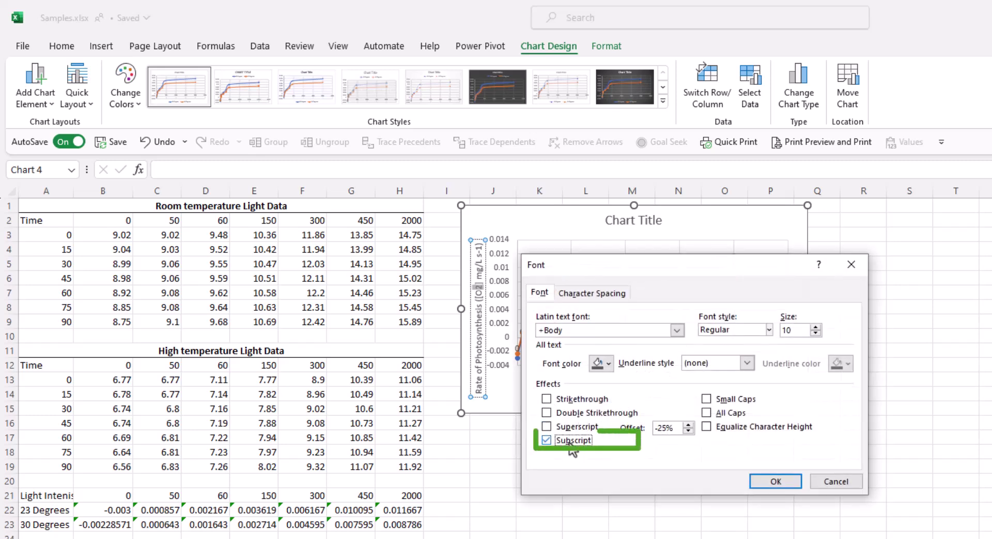
click(779, 482)
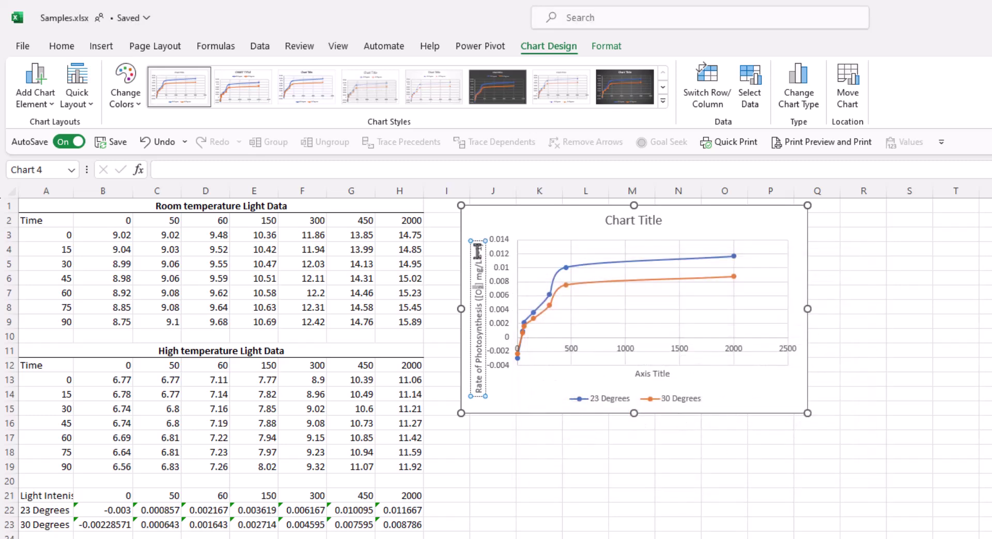
Format the -1 after s in the vertical axis title as superscript
click(478, 252)
drag(479, 248, 479, 256)
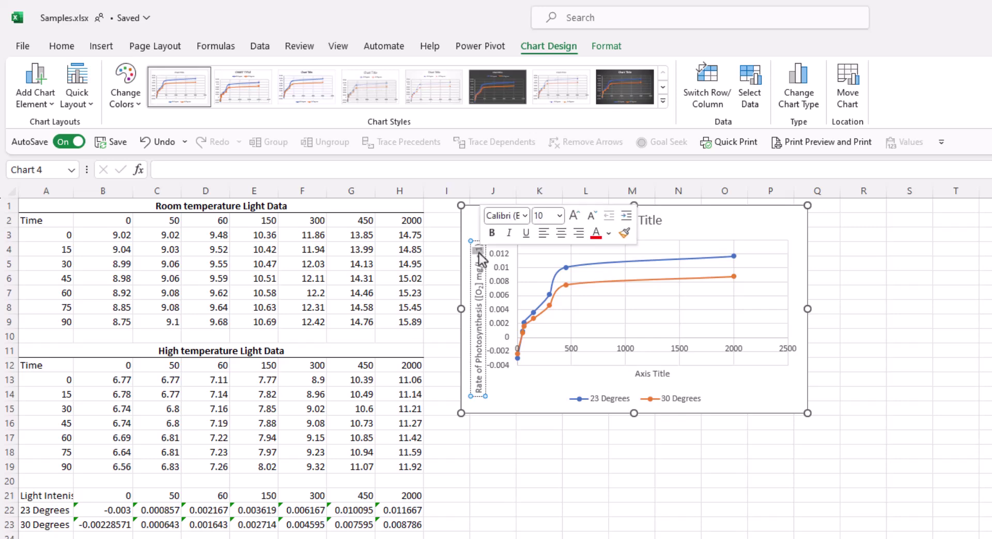
right_click(479, 253)
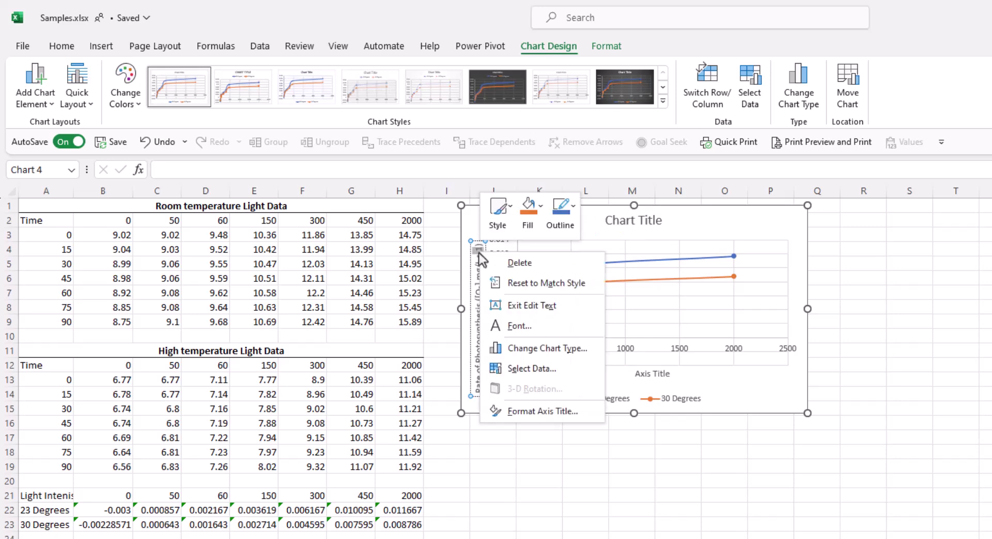
click(497, 325)
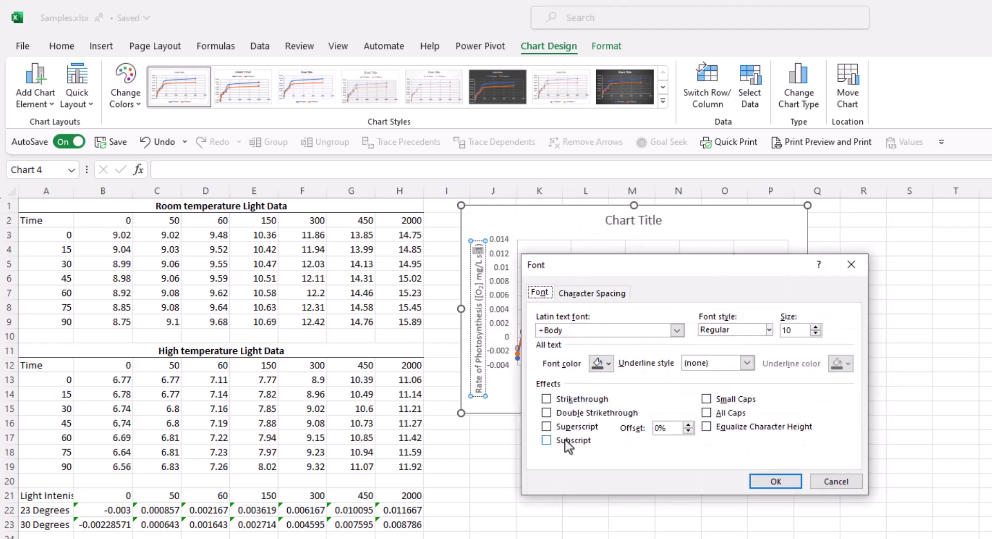
click(569, 426)
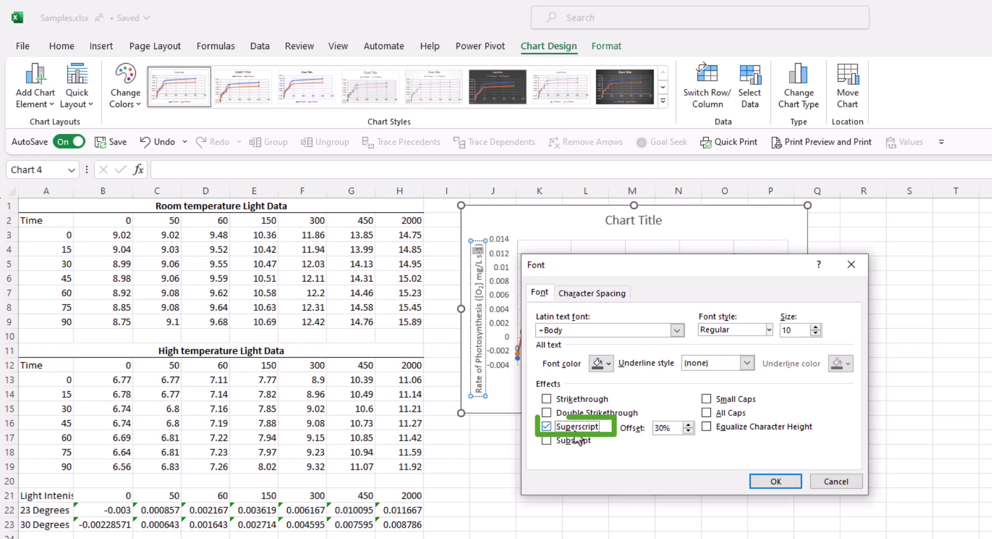
click(777, 481)
click(579, 465)
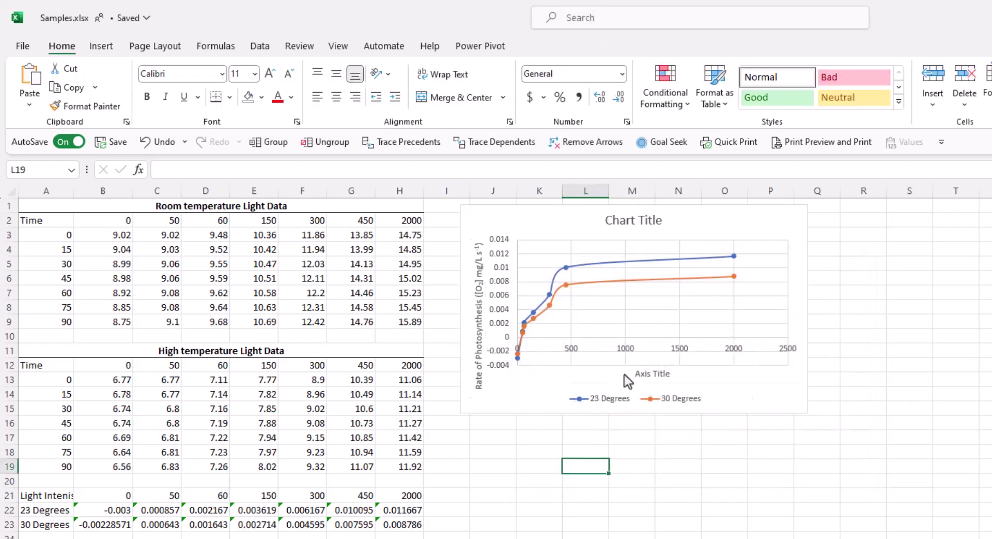
Link the horizontal axis title to cell A21 with the reference ='Lab8'!$A$21
click(656, 374)
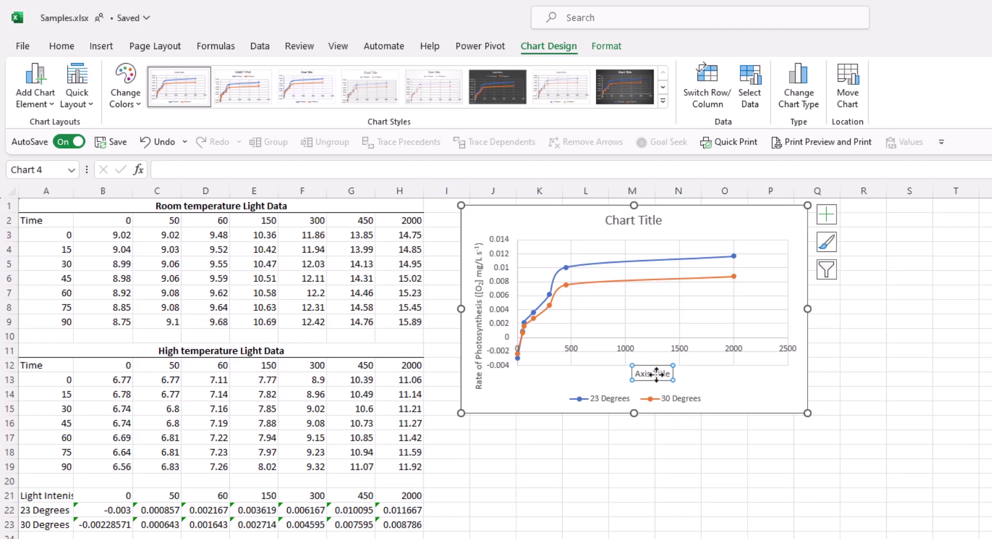
click(172, 170)
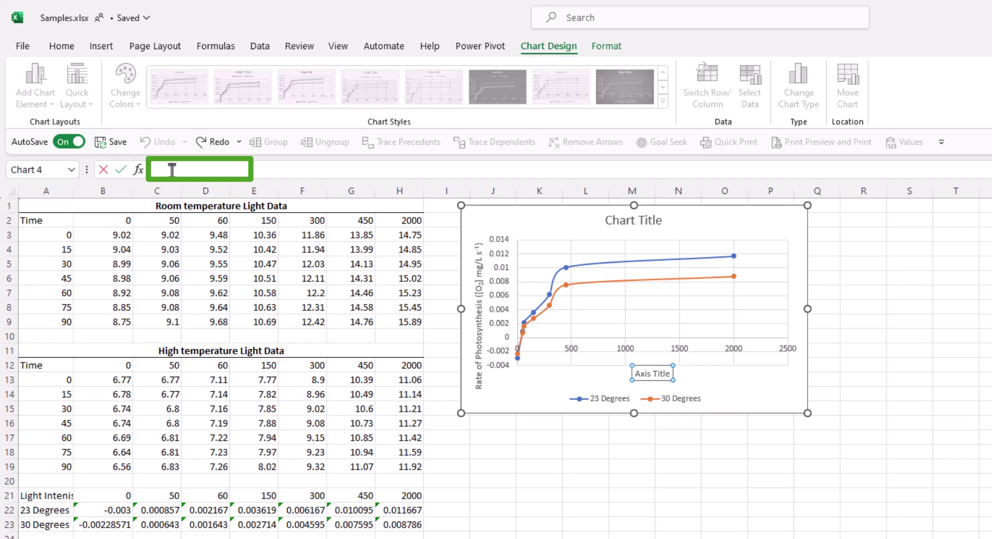
text(=)
click(37, 497)
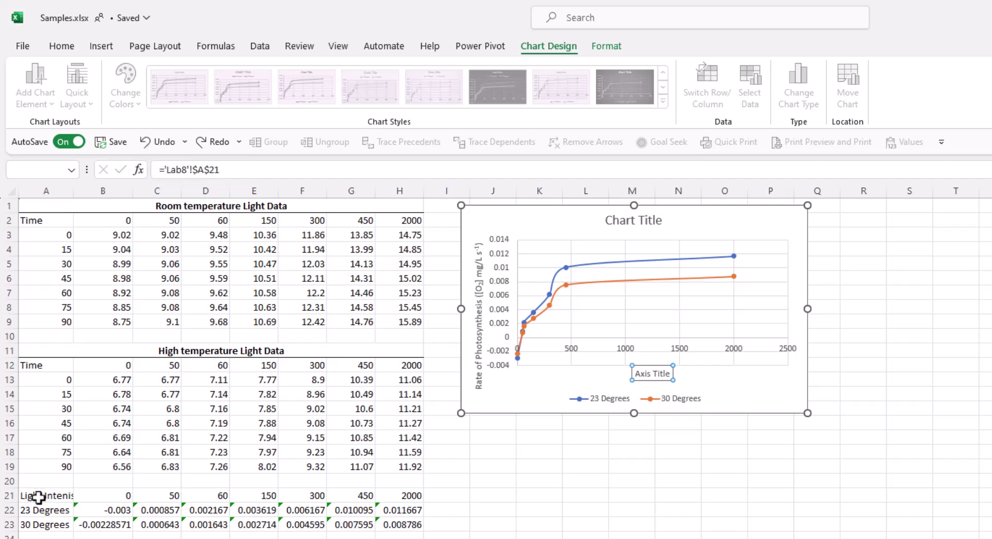
key(Return)
click(513, 534)
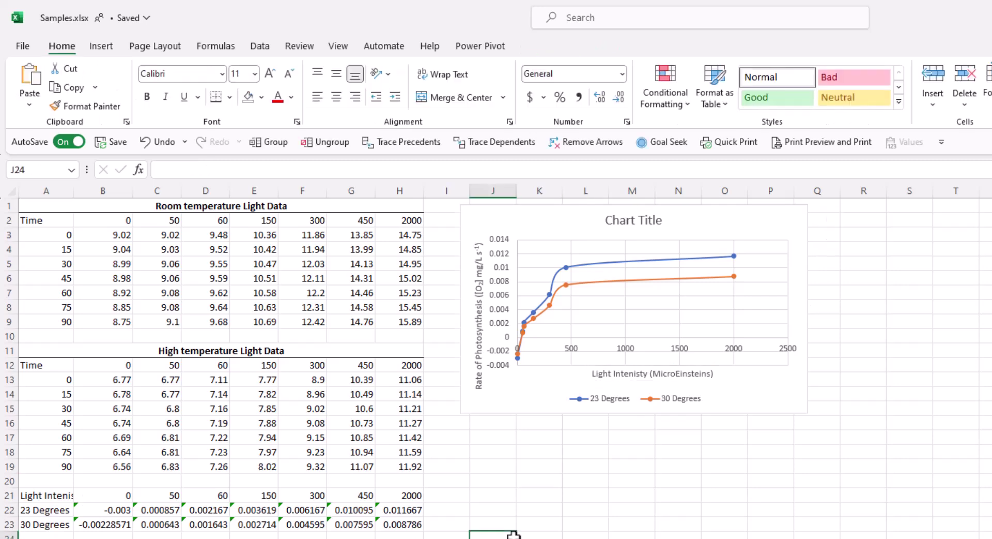
Test the linked axis title by changing A21 to "Test", and undo the change
click(65, 496)
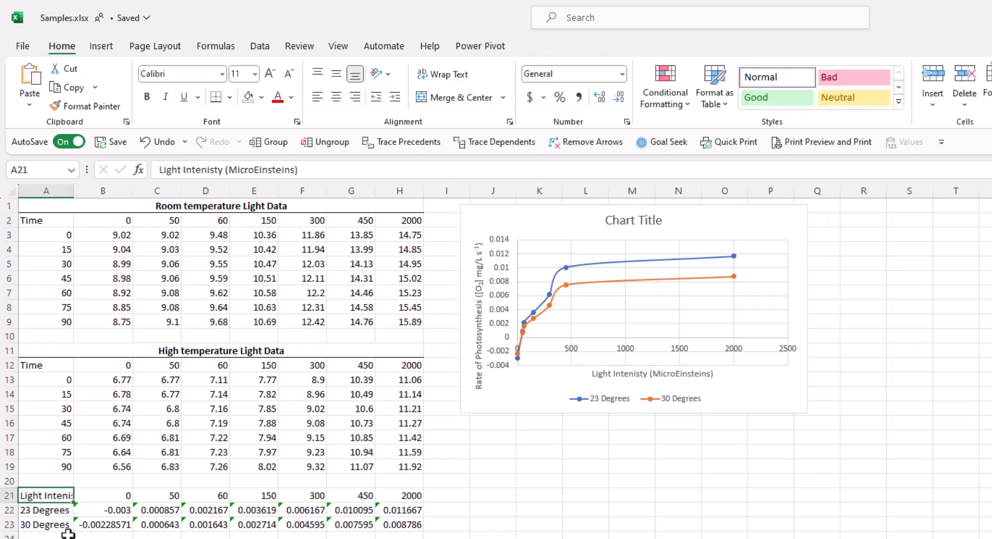
text(Test)
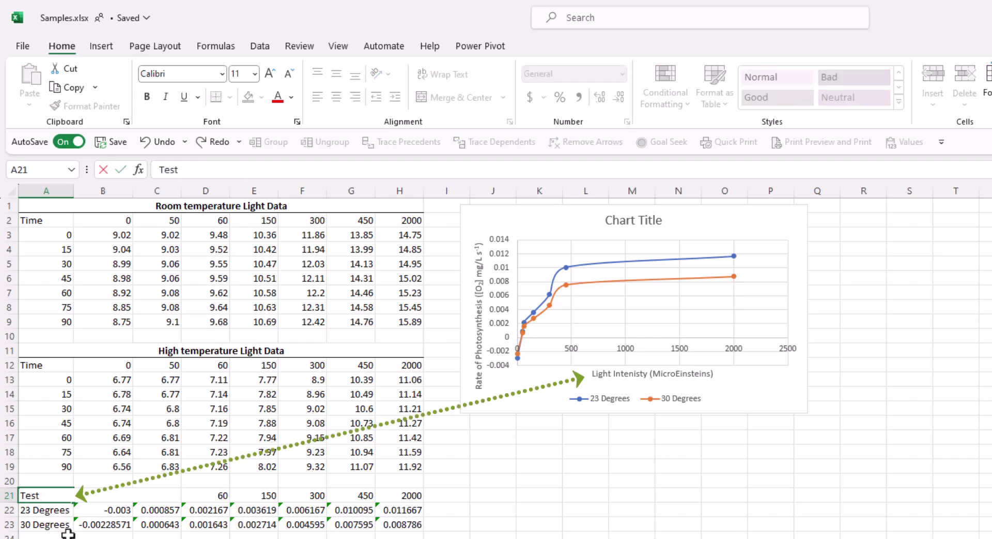
key(Return)
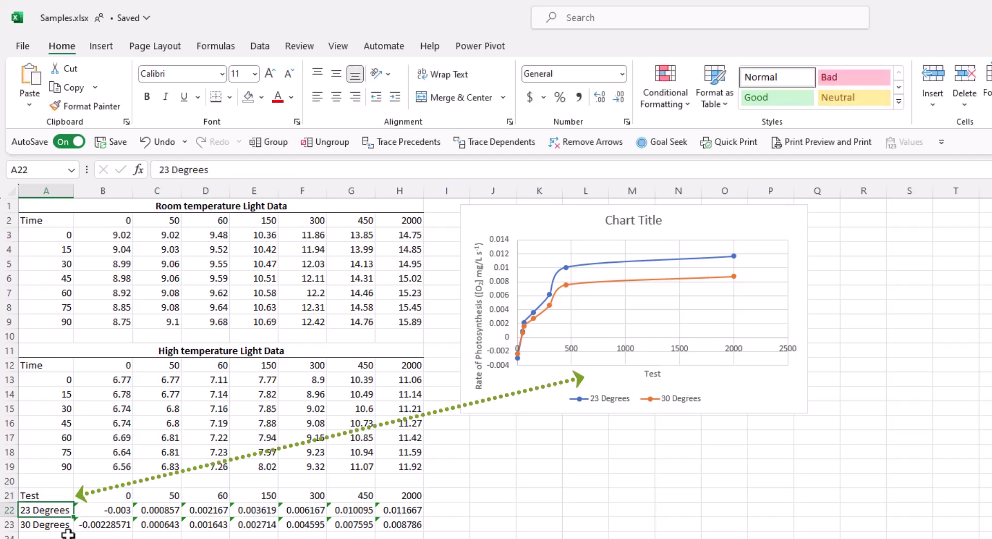
key(Up)
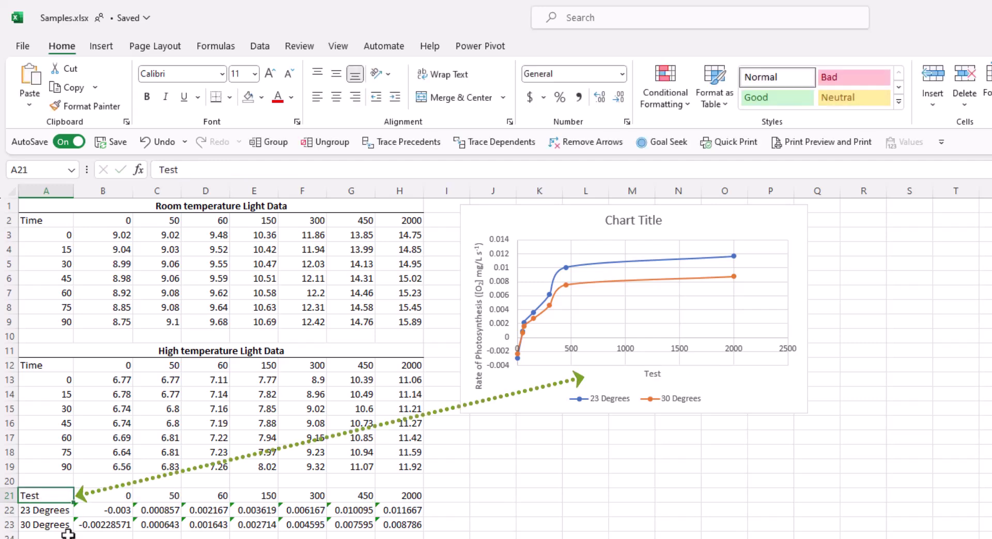
key(ctrl+z)
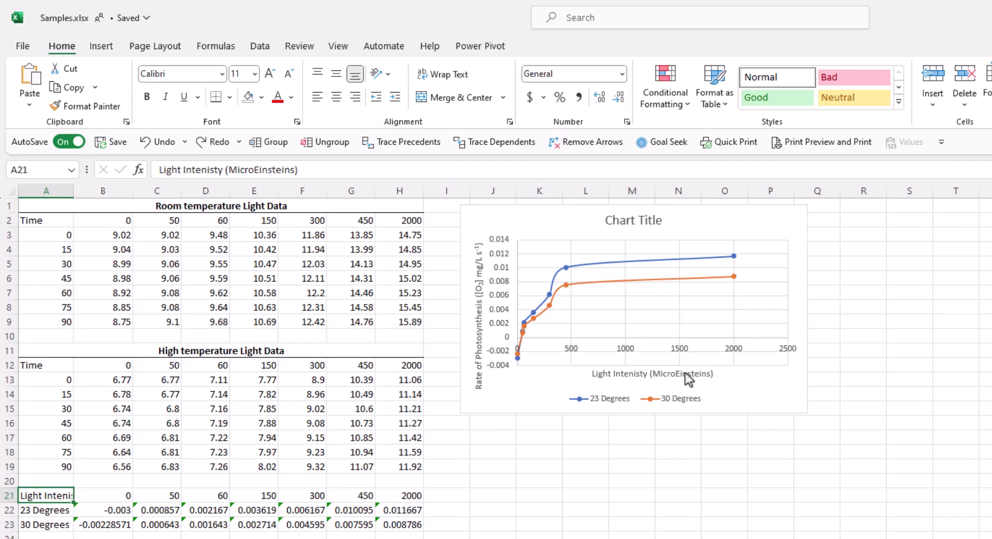
Set the maximum bound of the chart's horizontal axis to 2000
click(678, 353)
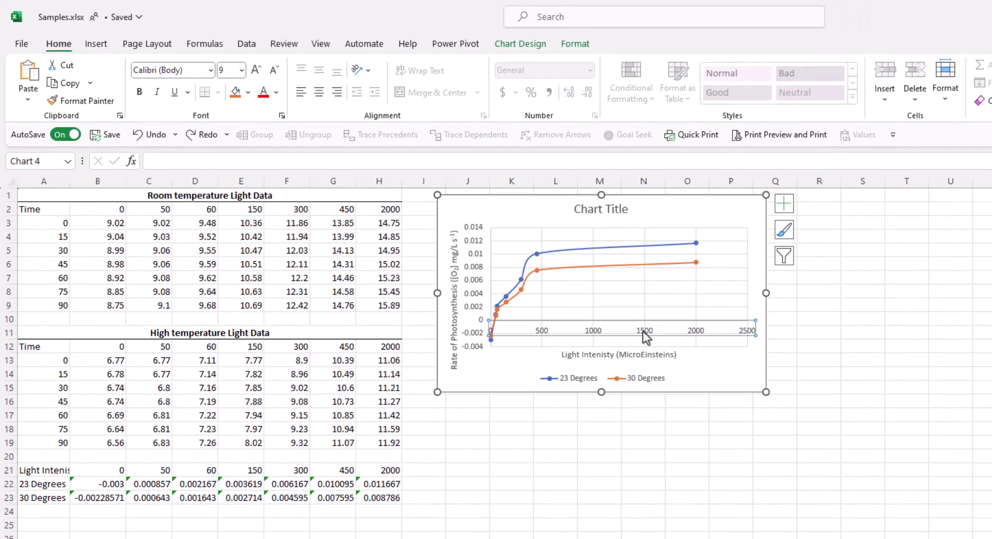
double_click(676, 353)
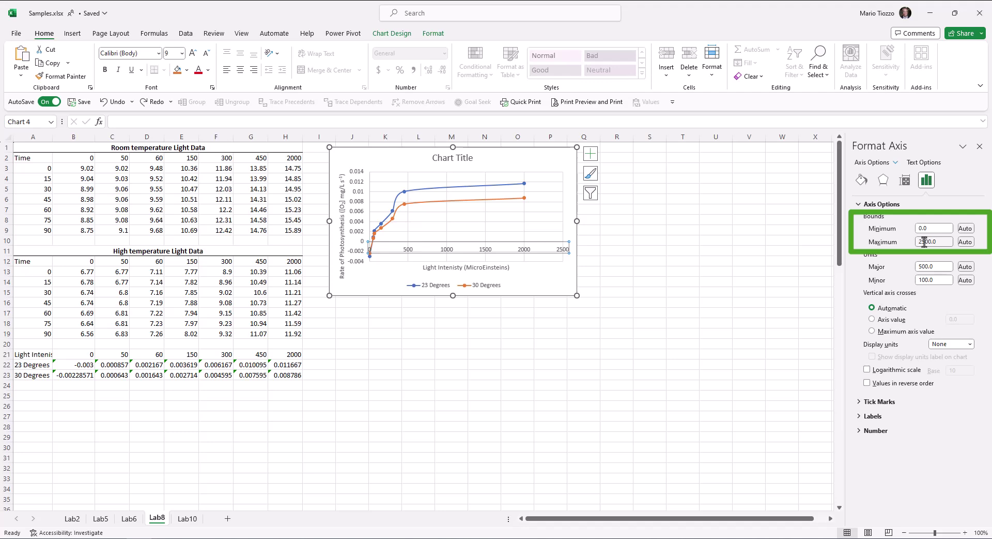
click(925, 242)
key(BackSpace)
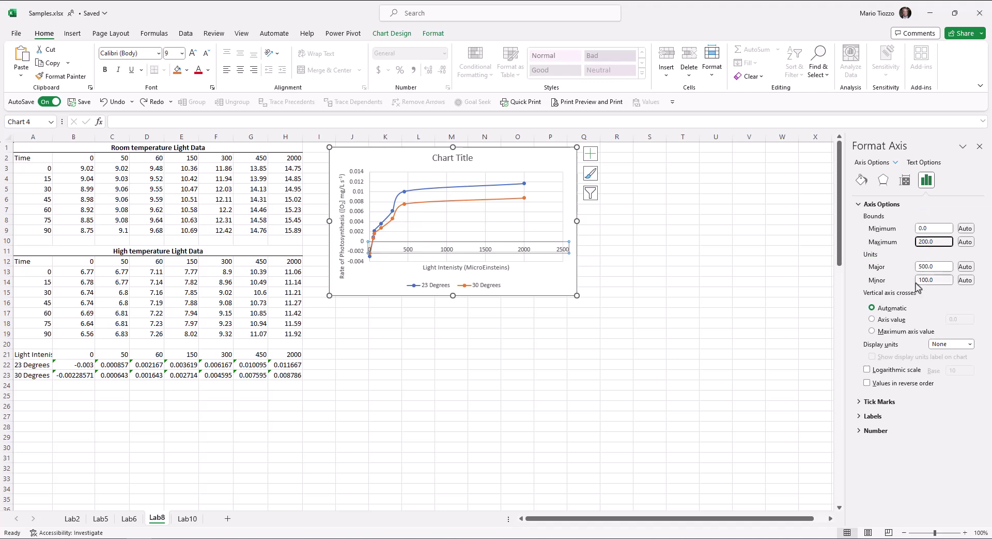
key(Return)
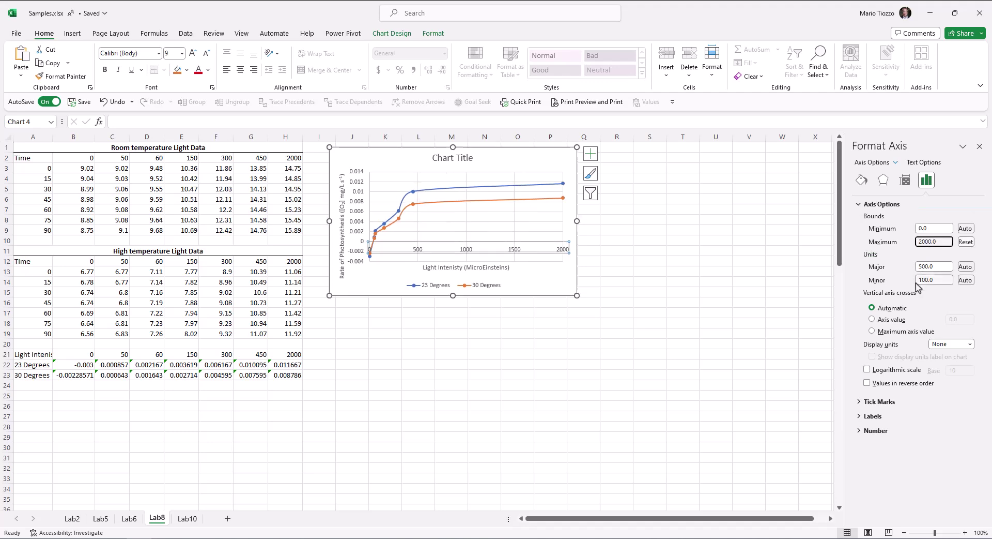
click(492, 364)
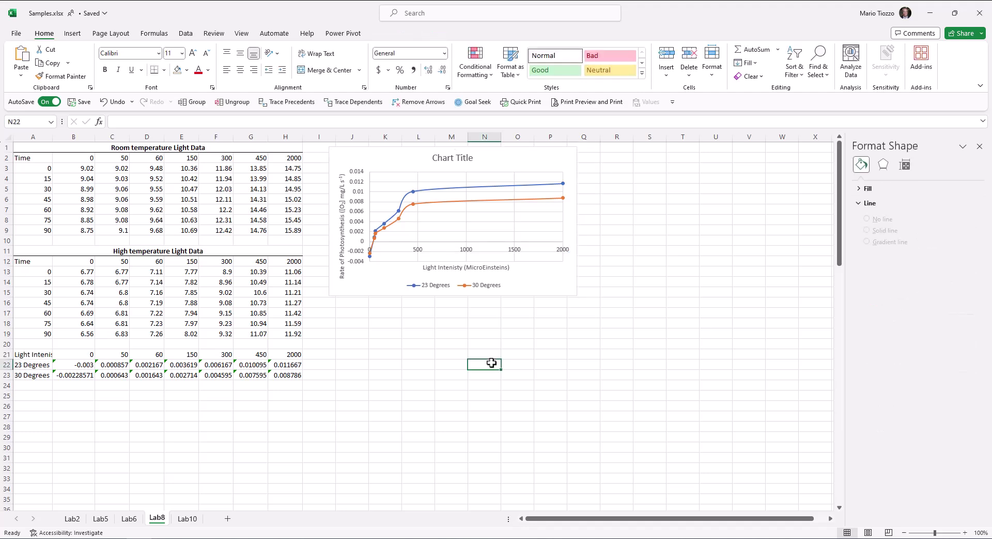
Open the fill and line formatting options for the 30 Degrees series
right_click(518, 203)
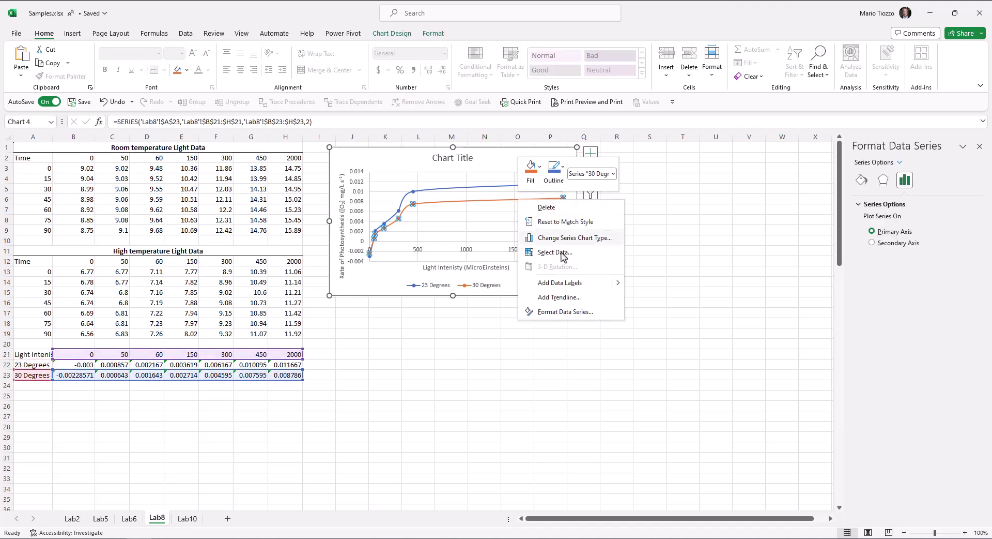
click(577, 316)
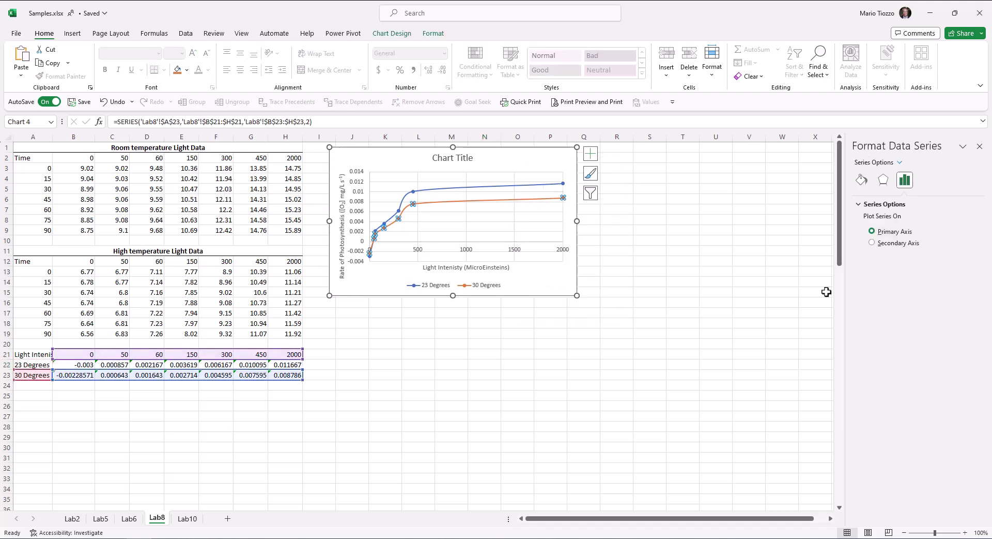
click(862, 182)
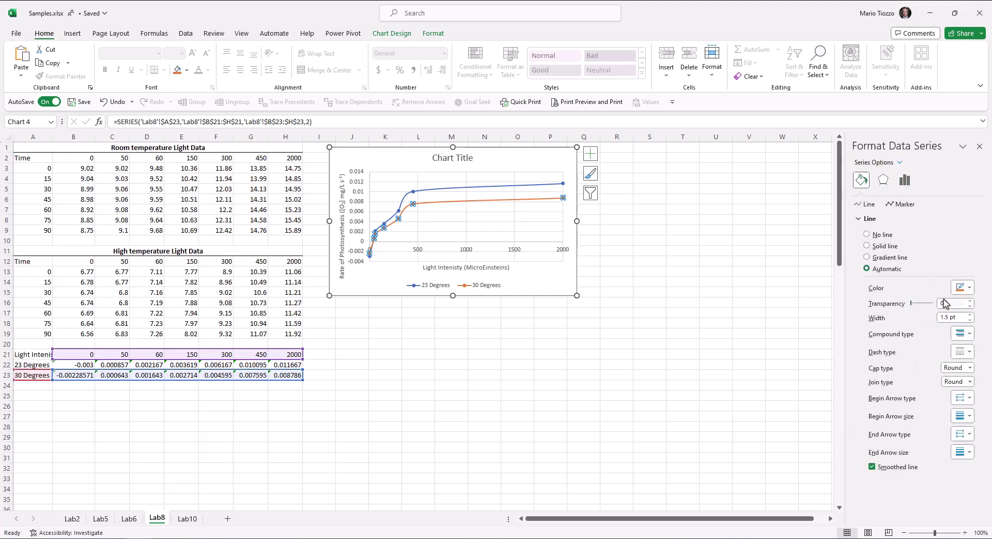
click(969, 287)
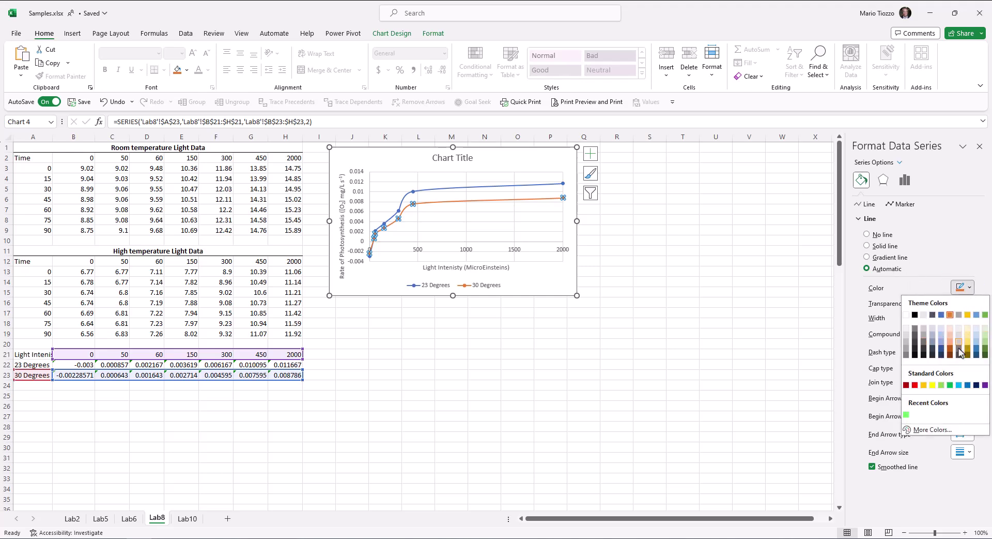
click(933, 429)
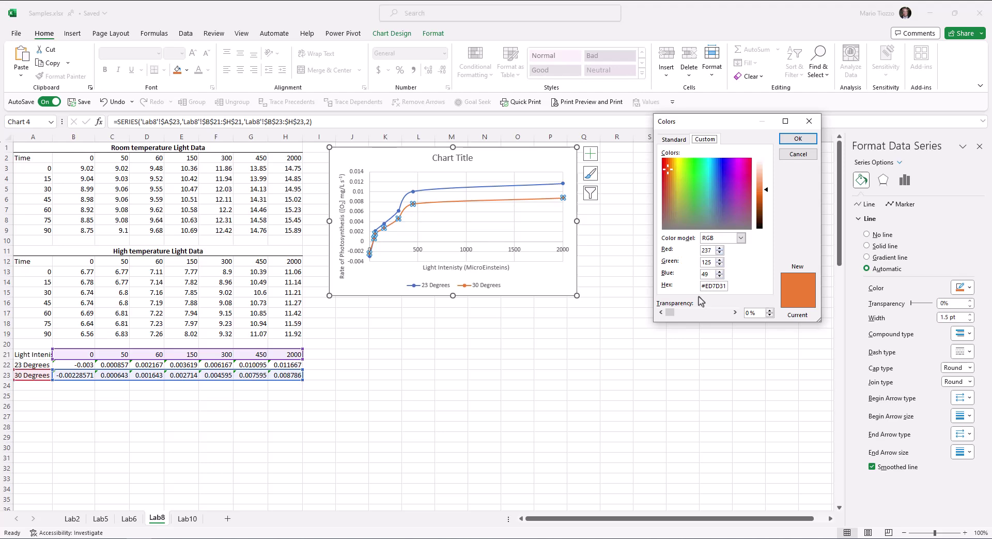
click(672, 140)
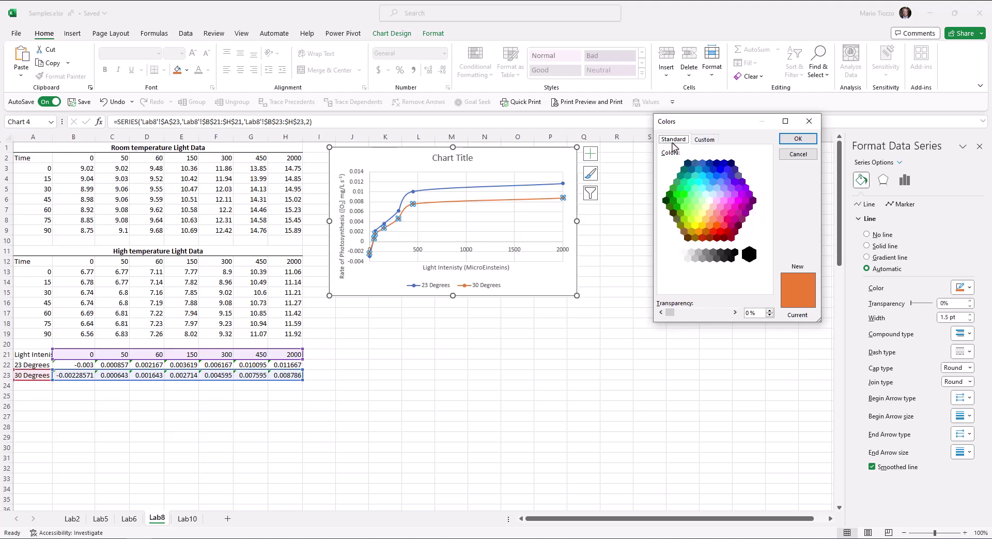
click(801, 154)
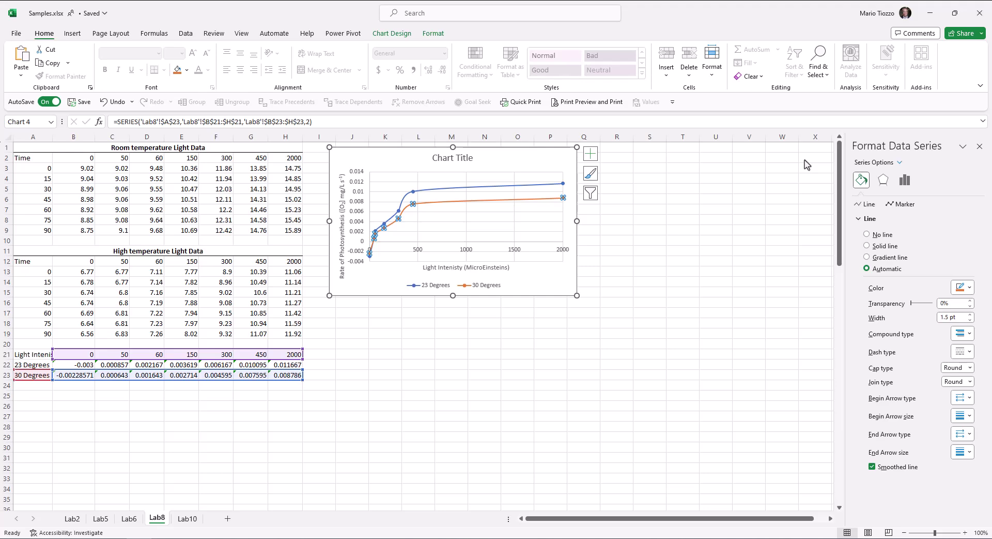
Change the 30 Degrees series markers to the built-in square type
click(896, 206)
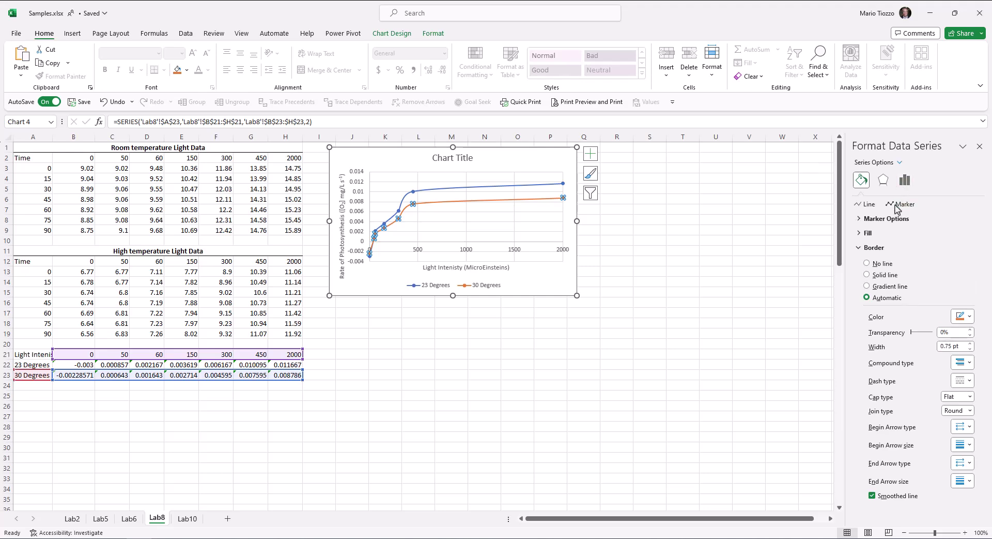
click(887, 219)
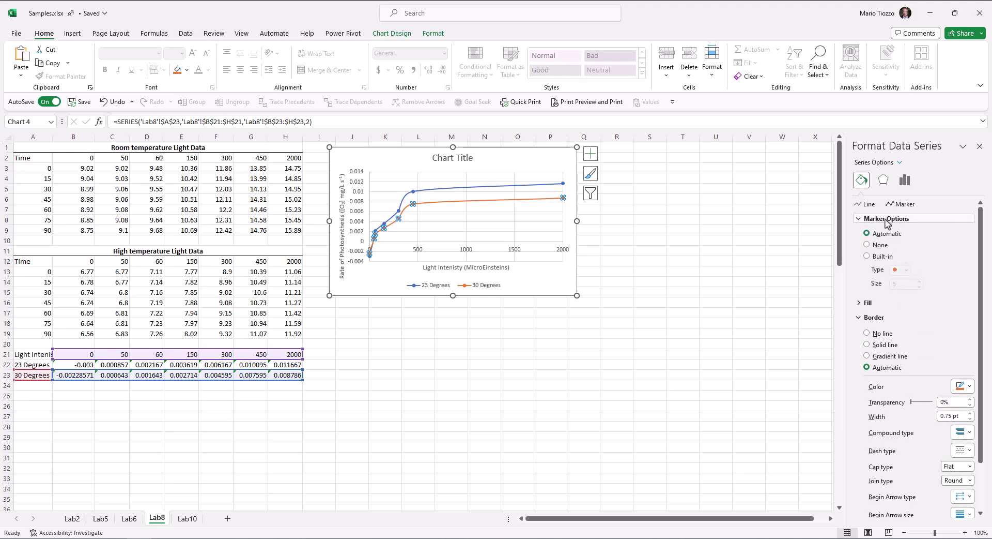
click(878, 256)
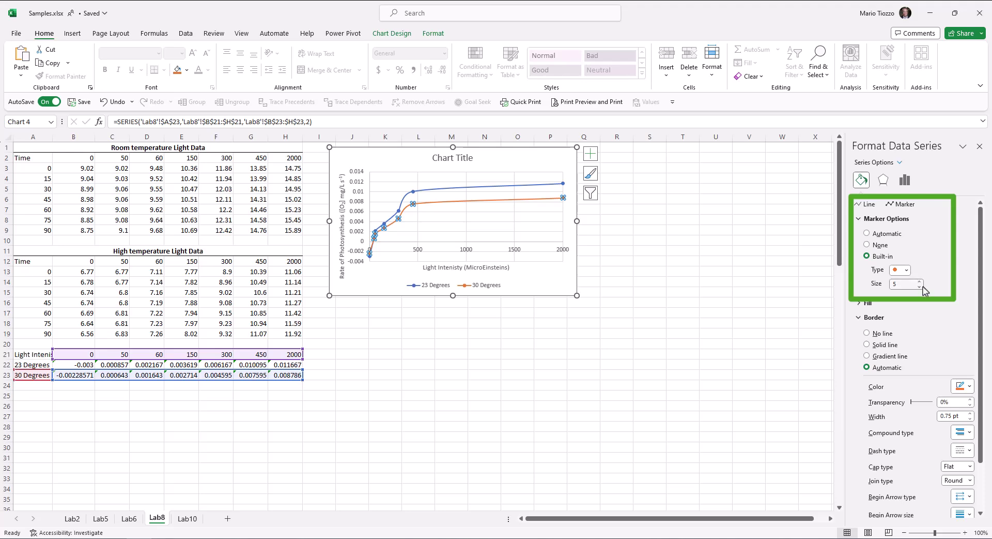
click(907, 269)
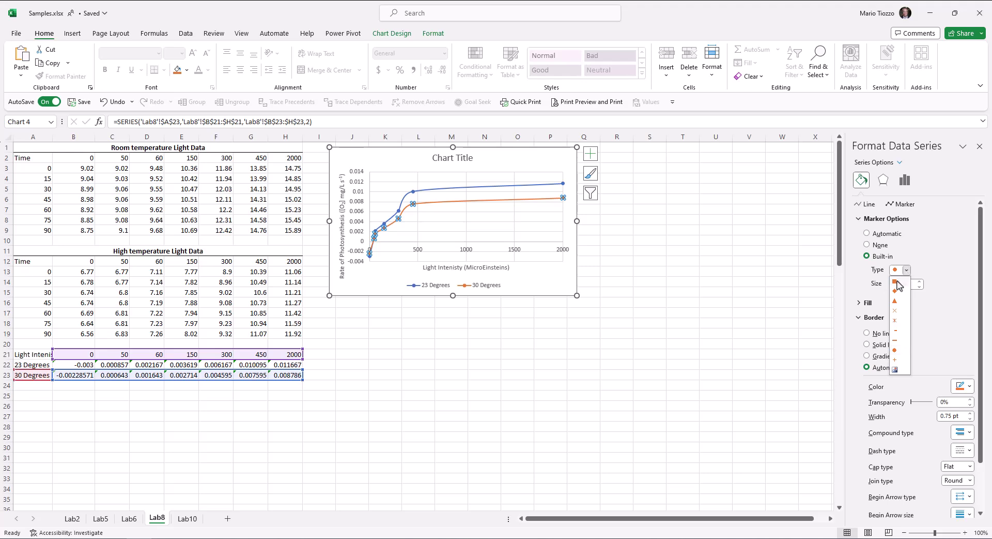
click(897, 284)
click(678, 305)
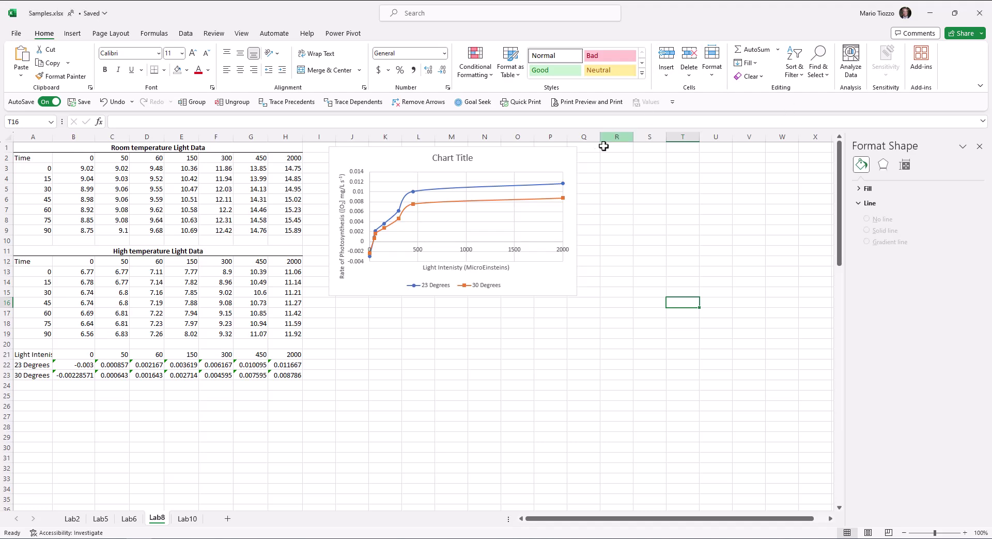
Open the formatting options for the chart's legend
click(570, 164)
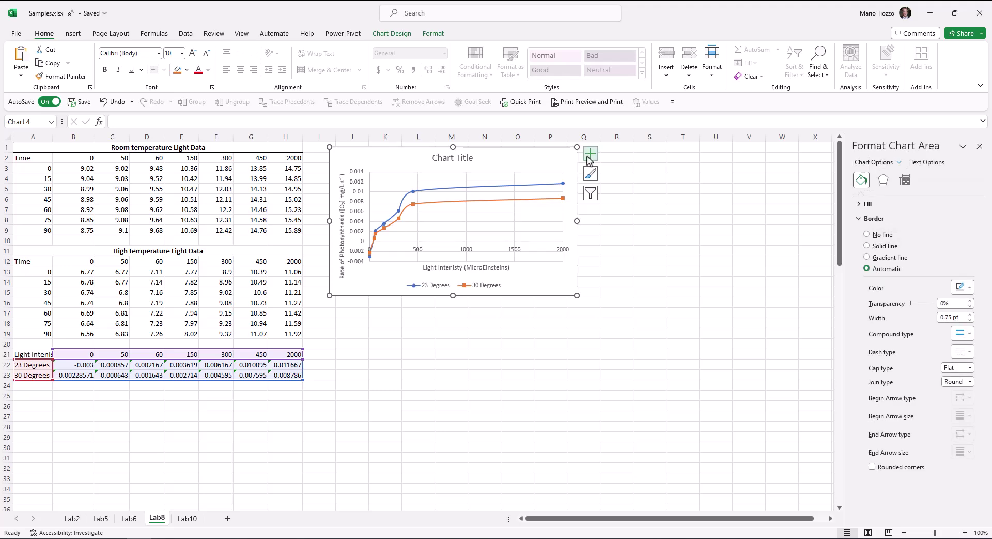
click(589, 161)
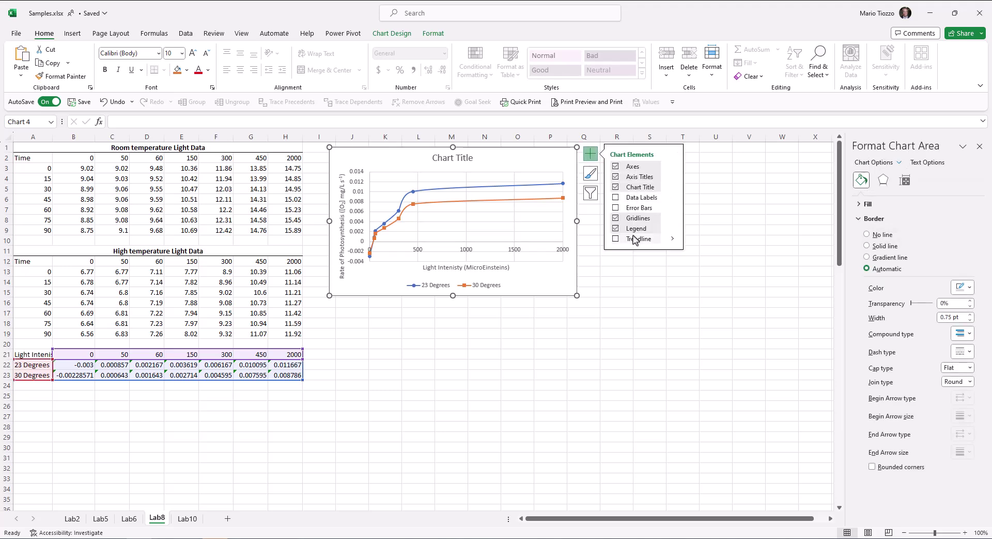
click(495, 290)
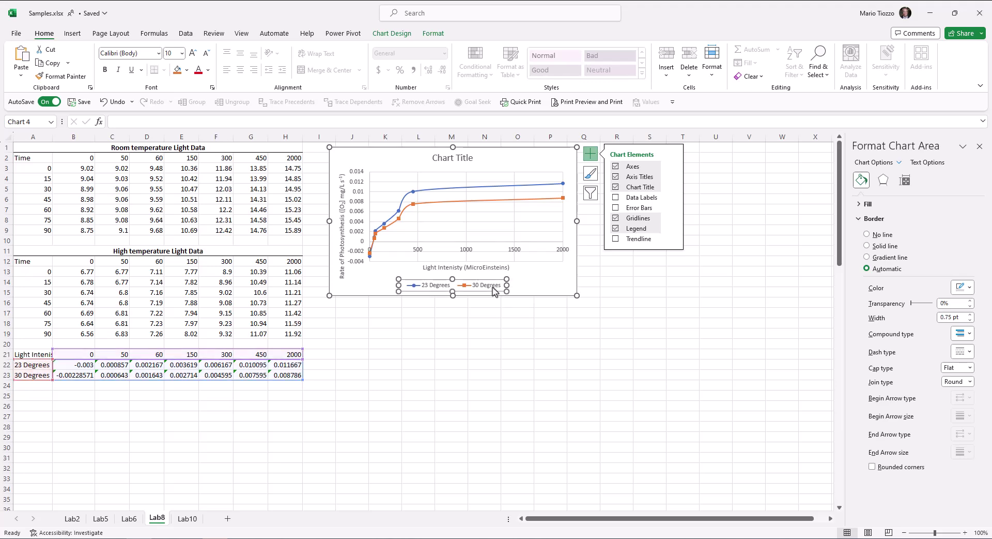
right_click(494, 290)
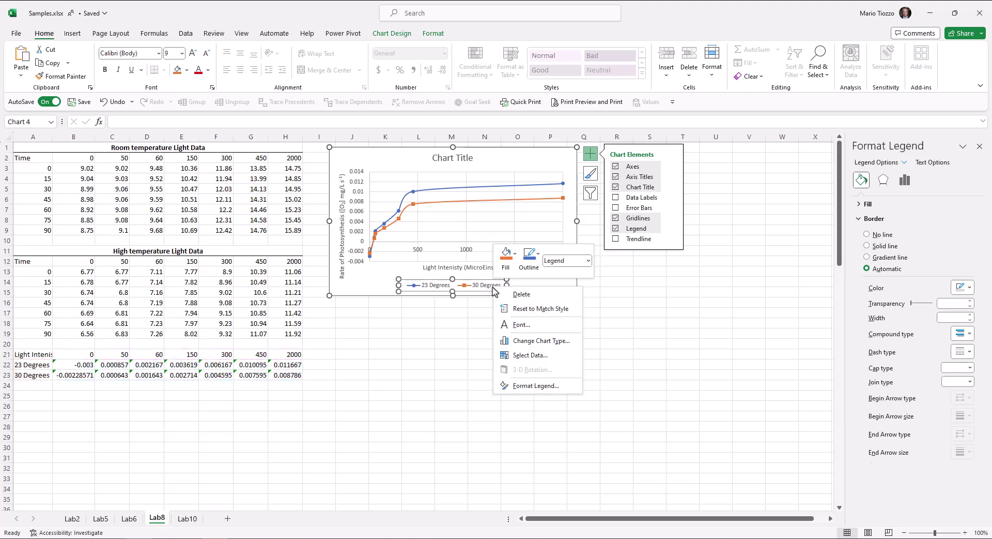
click(519, 385)
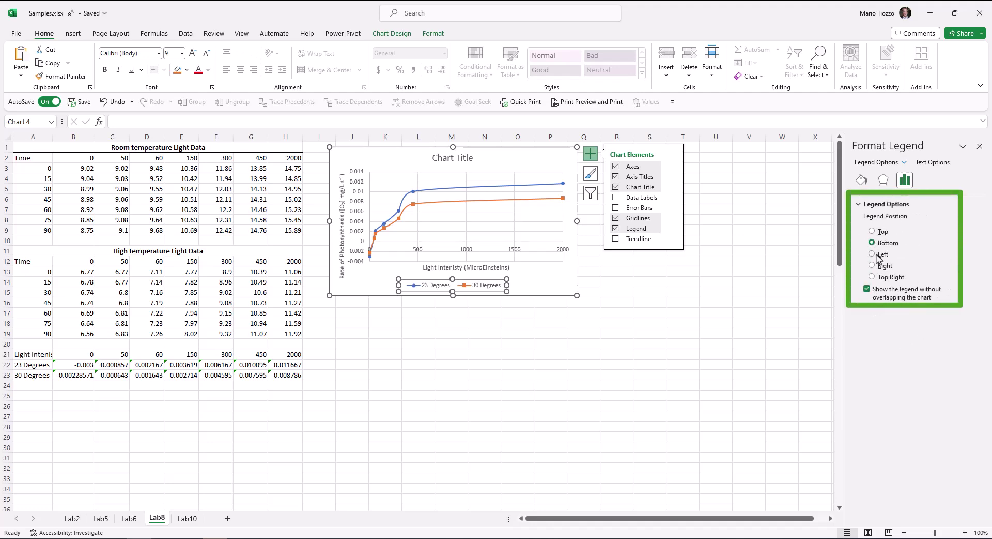
Try the Left and Right legend positions, and return the legend to the Bottom position
click(882, 255)
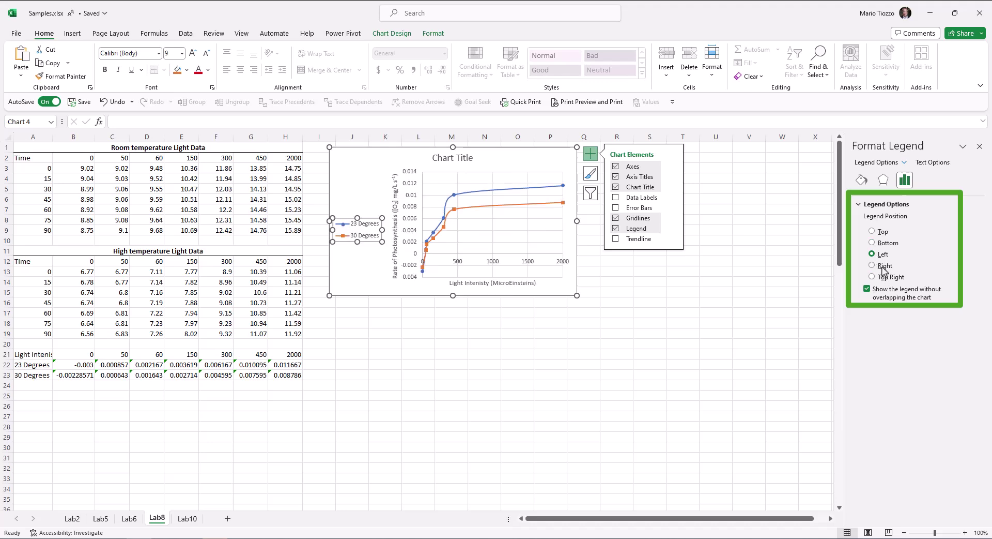
click(884, 266)
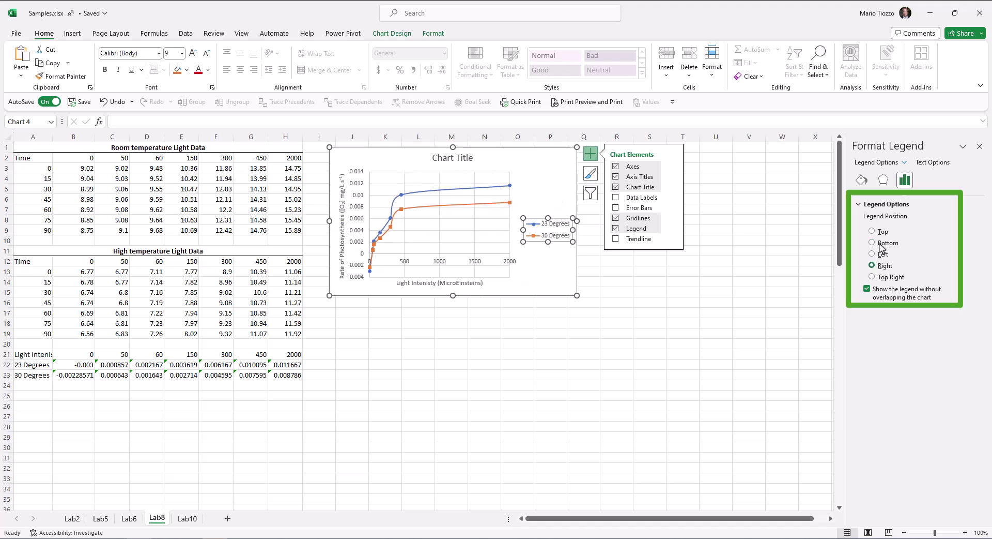
click(882, 247)
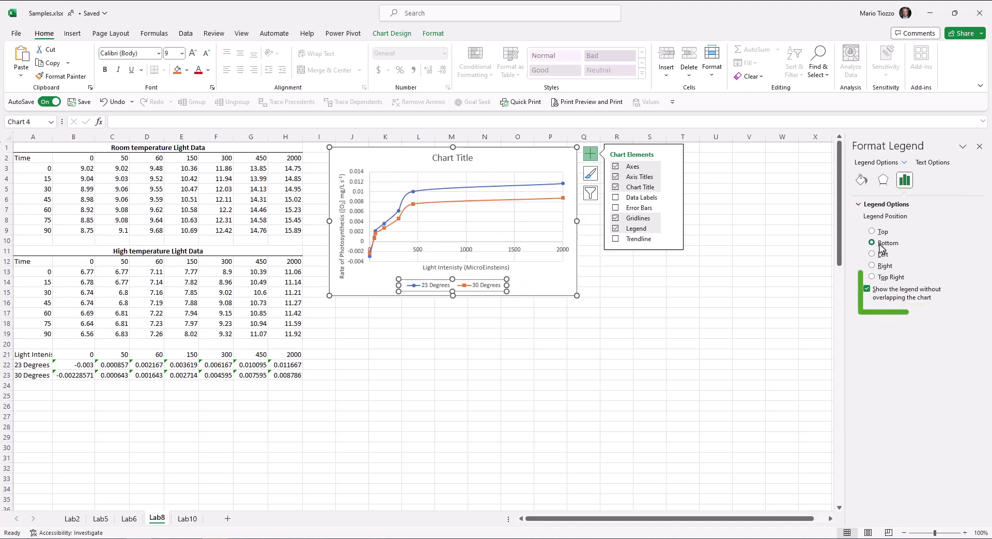
Allow the legend to overlap the chart, set its position to Right, and move it into the empty plot area below the curves
click(866, 290)
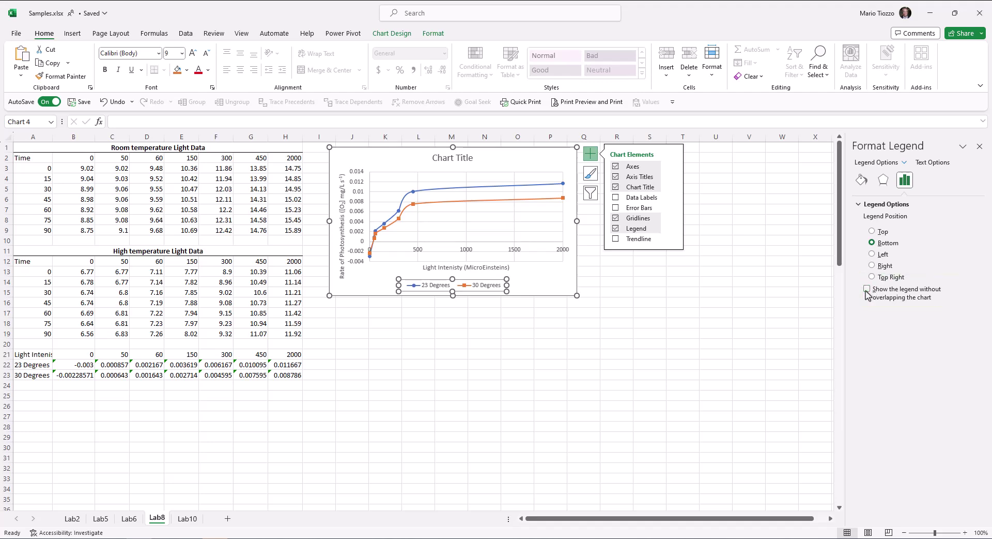
click(884, 266)
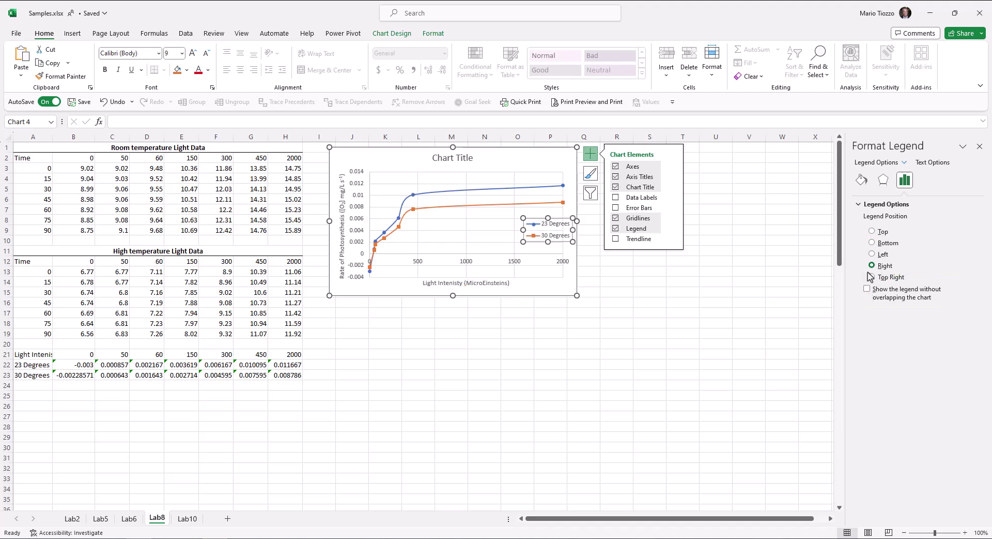
click(562, 240)
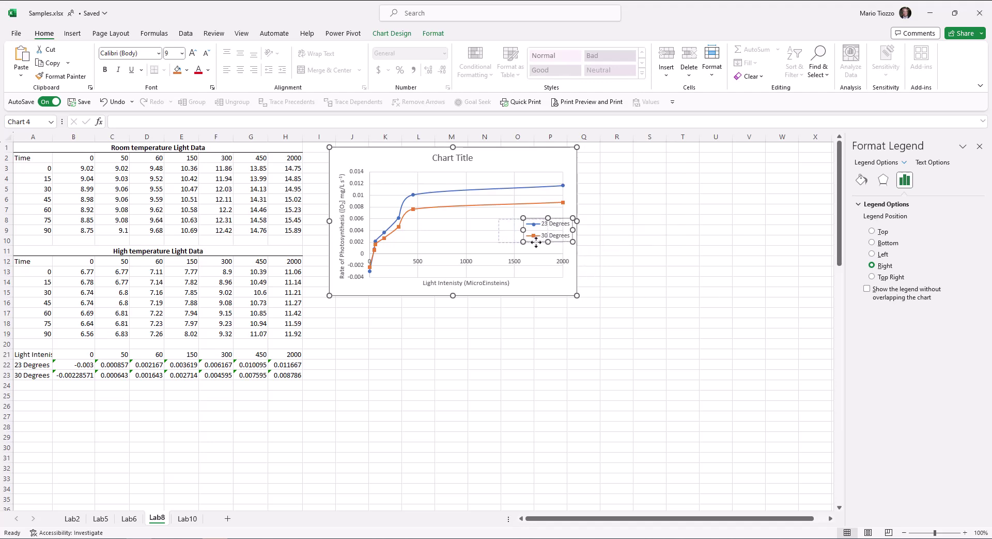
drag(536, 242, 511, 242)
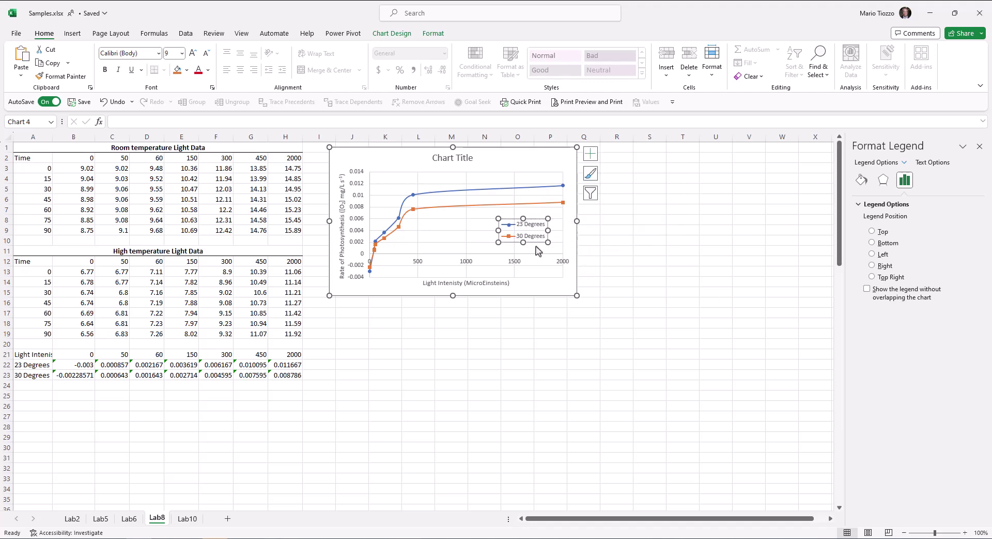
click(555, 301)
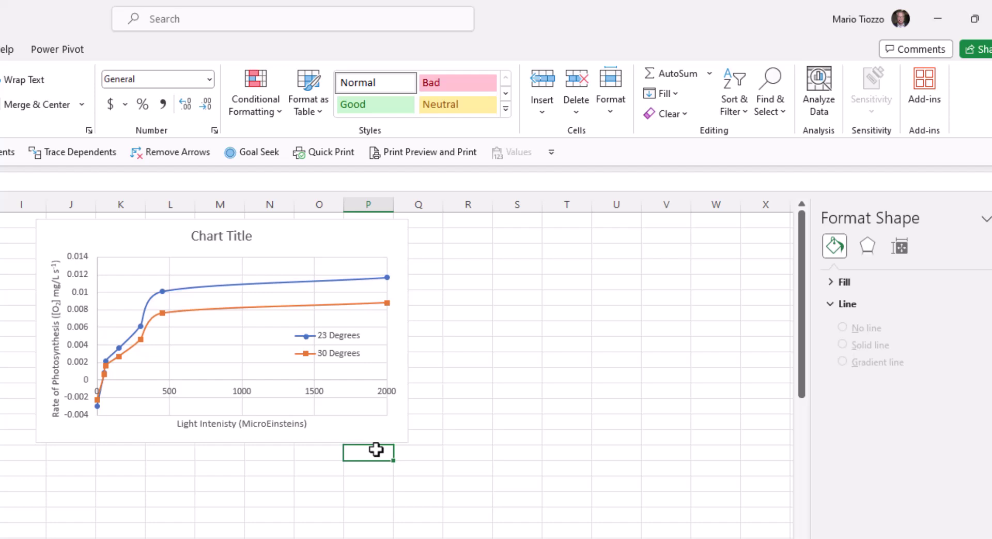
Delete the horizontal and vertical major gridlines from the chart
click(161, 344)
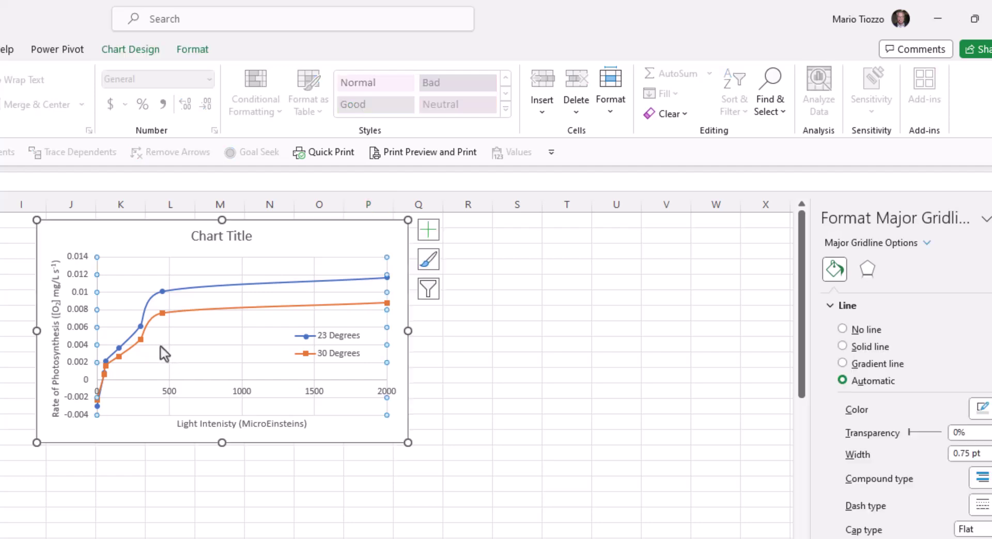
key(Delete)
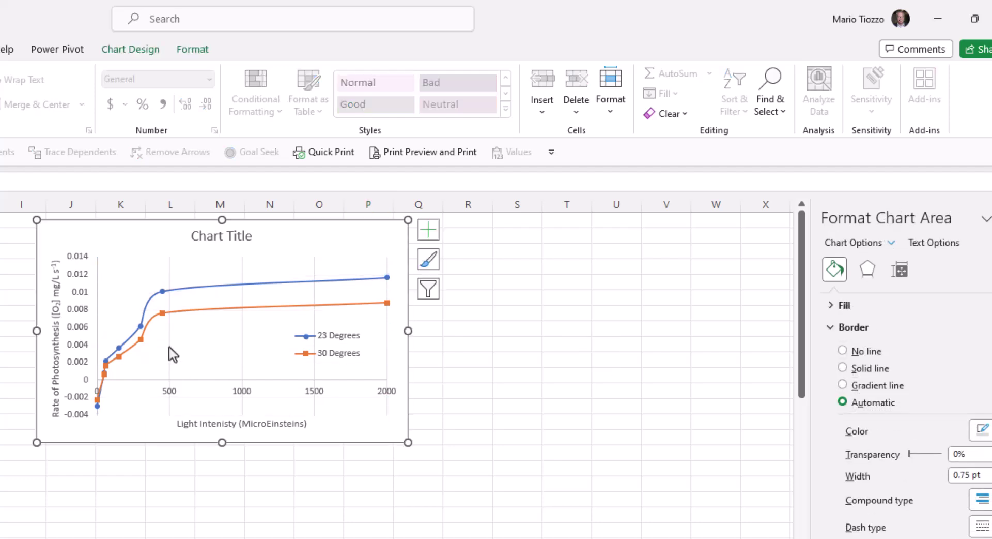
click(169, 347)
key(Delete)
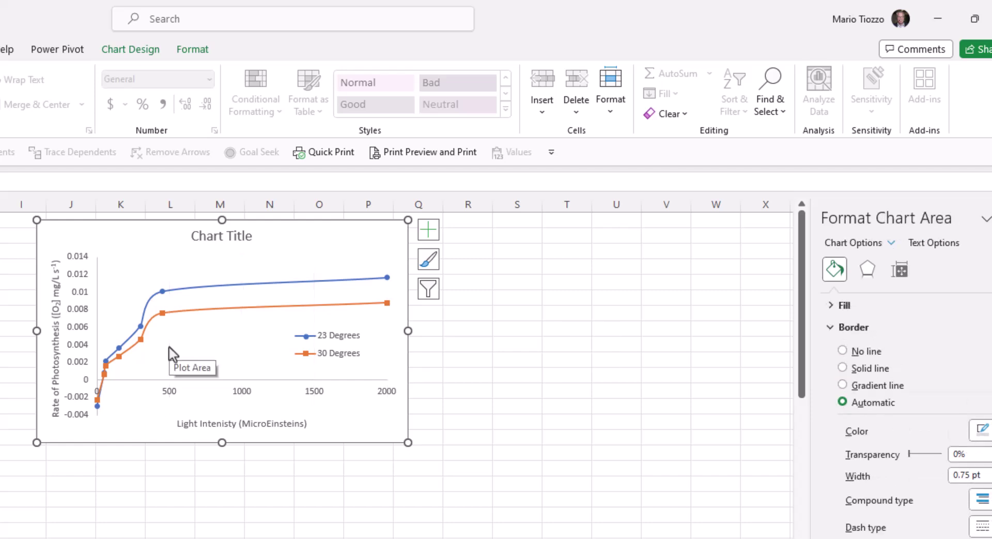
Set the chart area border to No line and delete the chart title
click(864, 351)
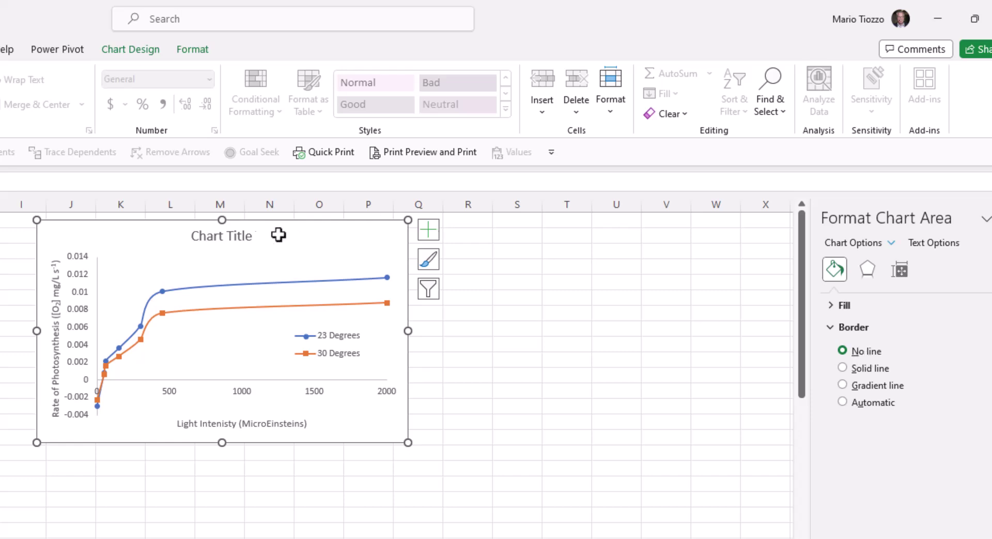
click(227, 236)
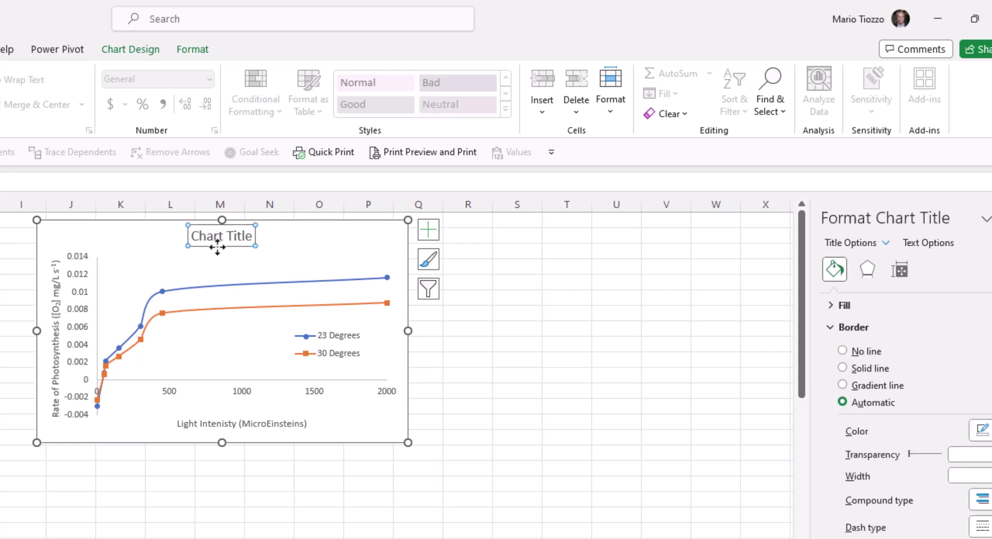
key(Delete)
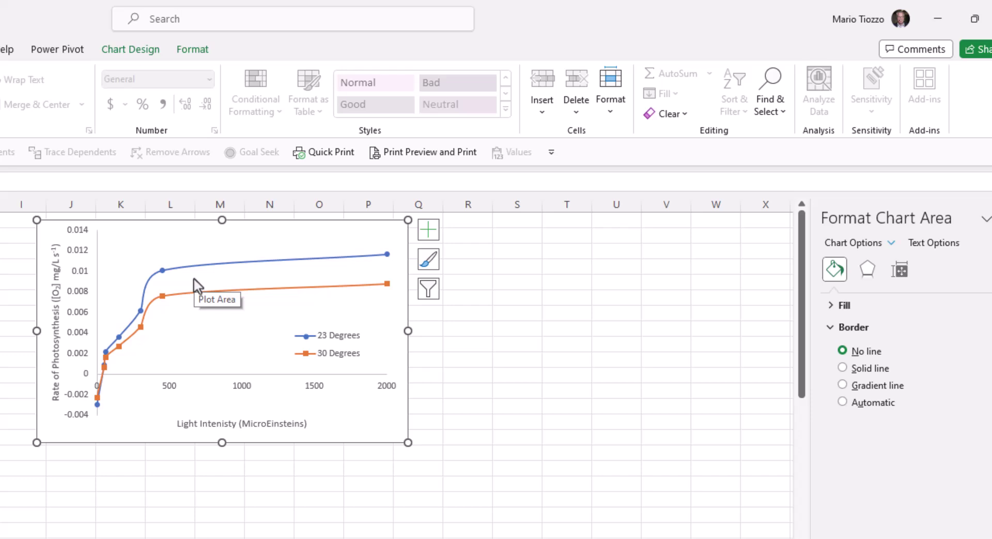
Add the caption "Figure 1. Who? Why? What? How?" below the chart, merged across J16:P17 with wrapped, left- and top-aligned text
double_click(70, 453)
text(Fig. 1. Who? Why? What? How?)
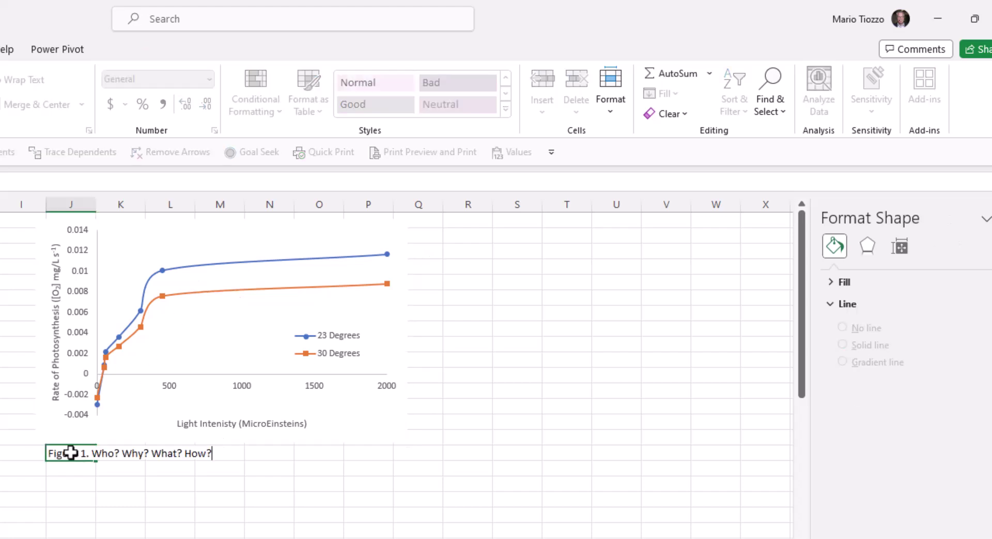
drag(71, 453, 376, 459)
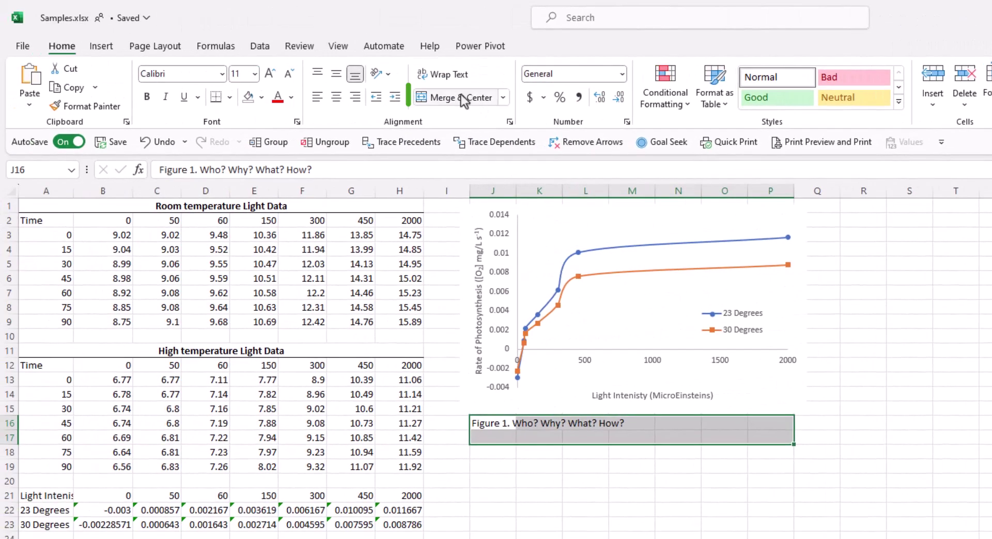
click(384, 95)
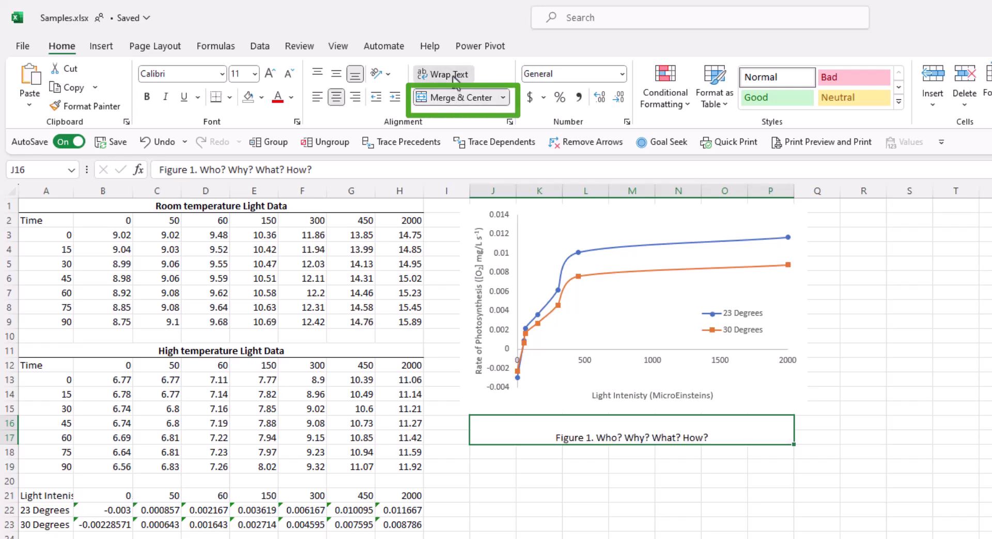
click(317, 96)
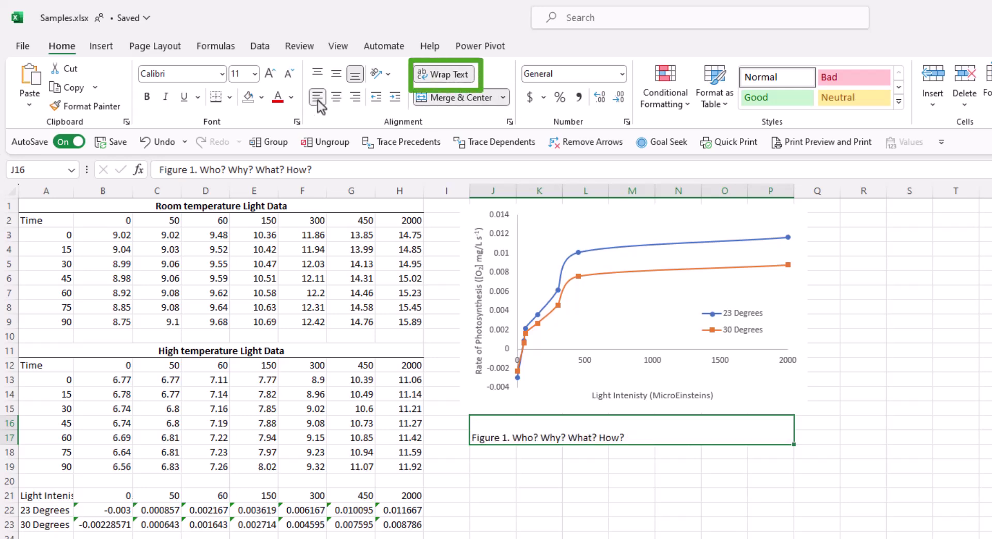
click(319, 74)
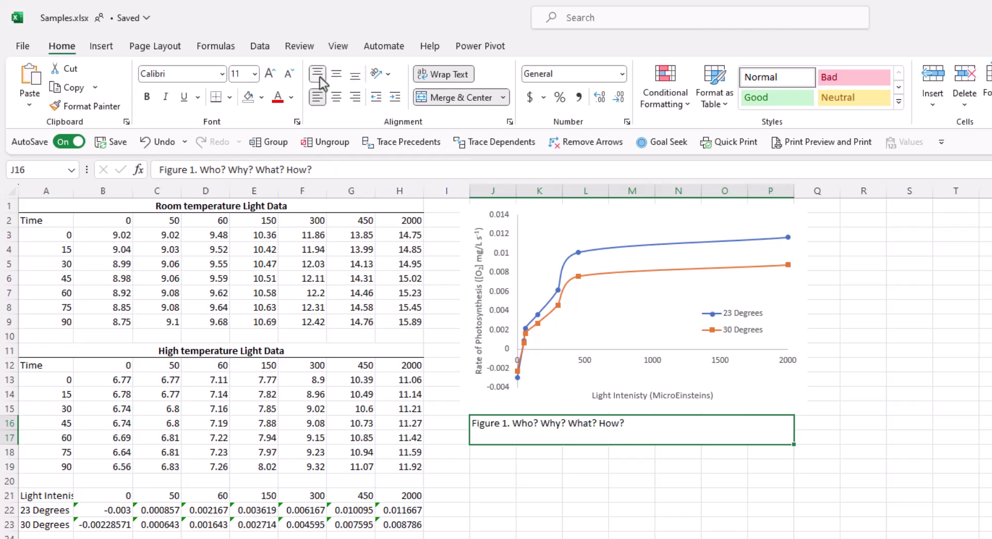
Resize the chart to fit the width of columns J to P above the caption
click(795, 390)
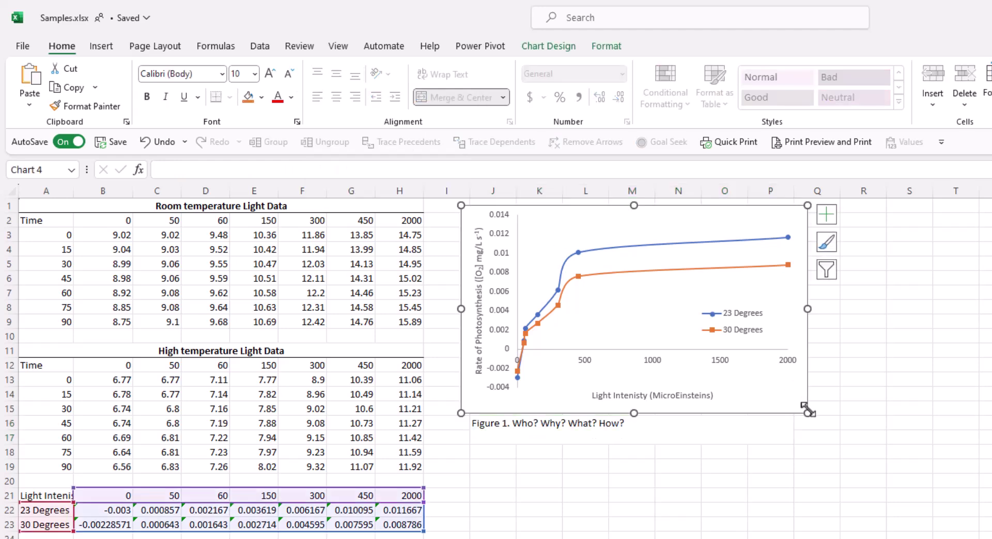
drag(805, 410, 796, 408)
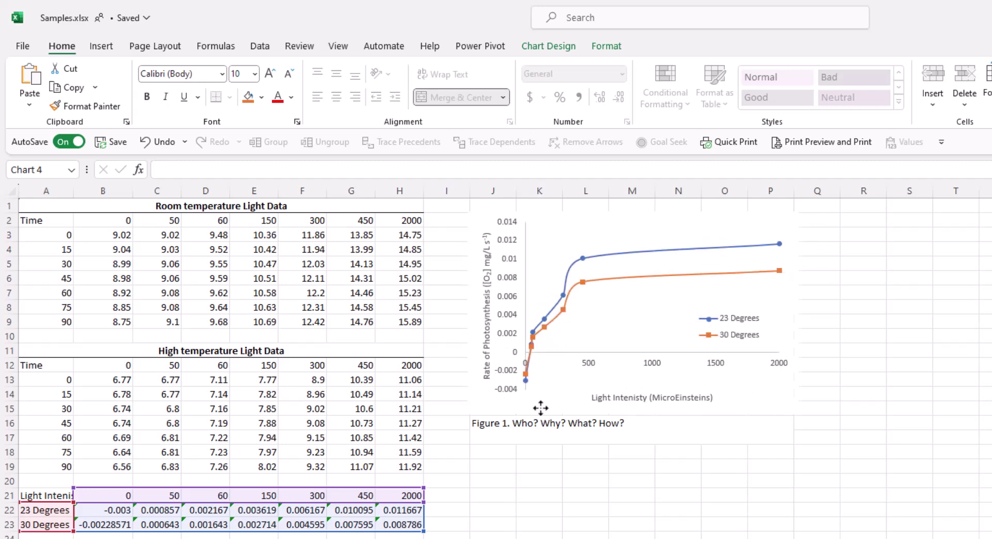
Make only the "Figure 1." part of the caption in J16 bold
click(515, 425)
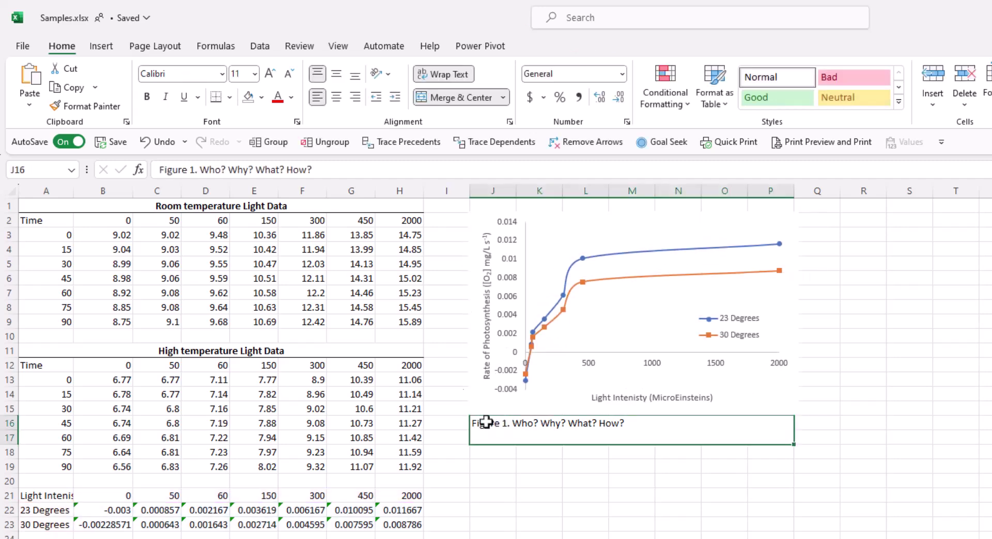
drag(197, 170, 155, 174)
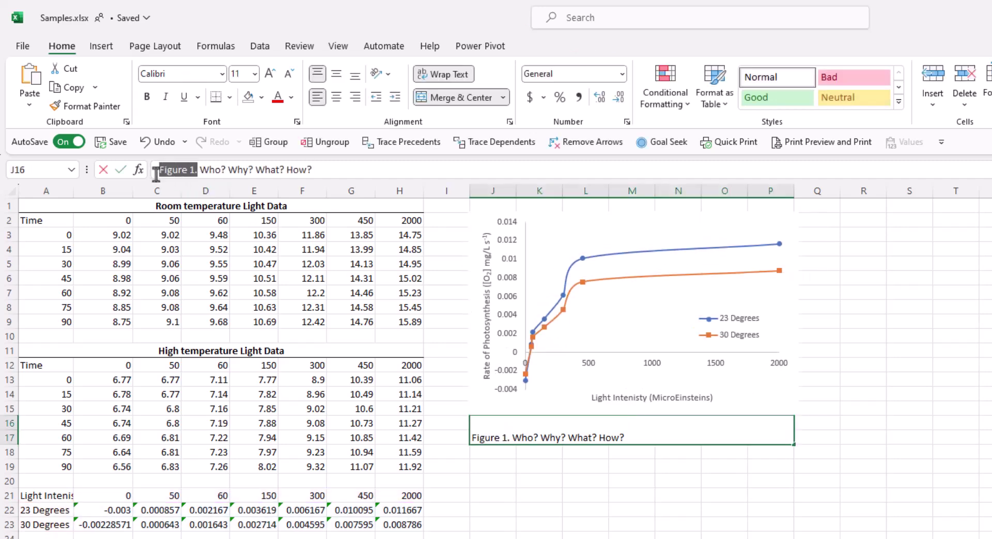
click(147, 96)
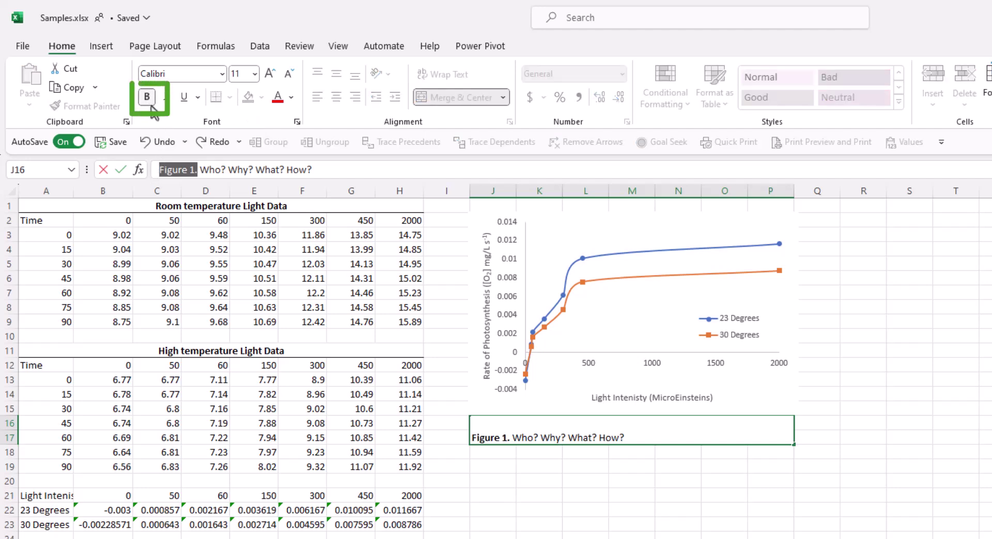
key(Return)
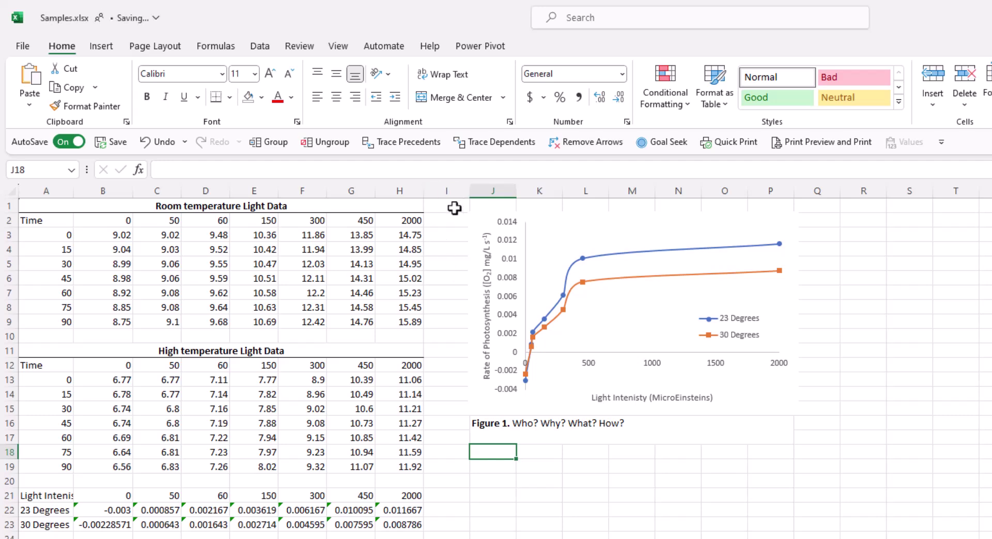
Fill the cells I1:Q18 around the chart and caption with white
drag(454, 206, 799, 447)
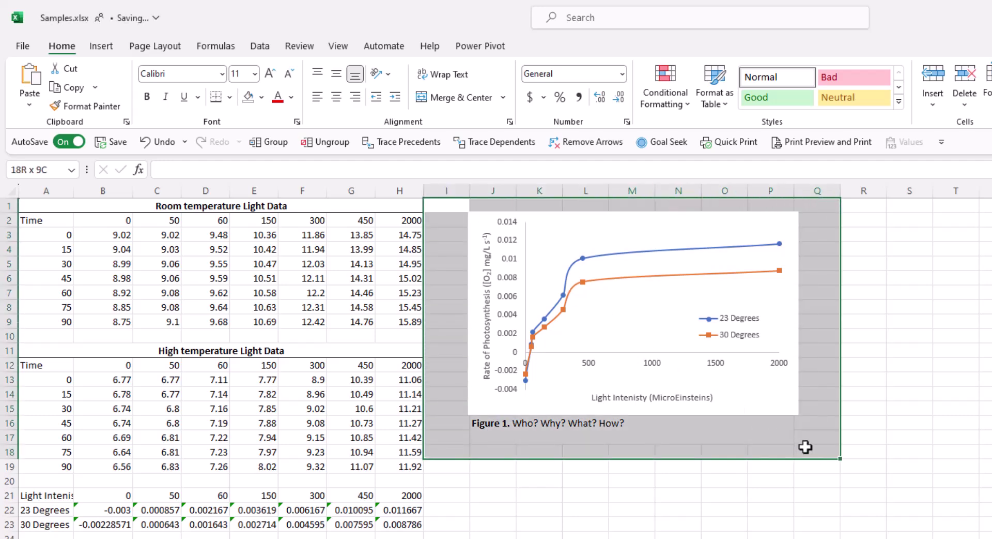
key(alt+h)
key(m)
key(c)
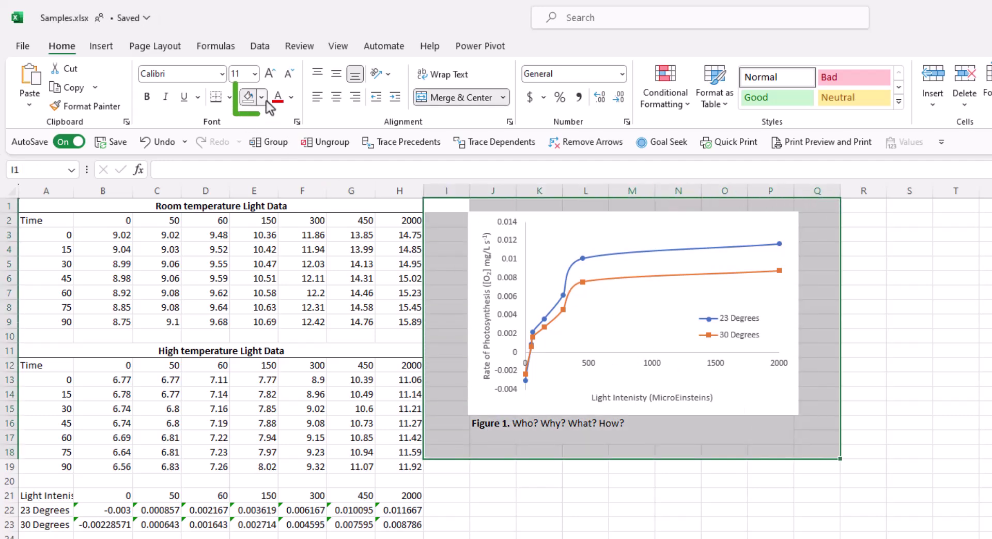
click(262, 98)
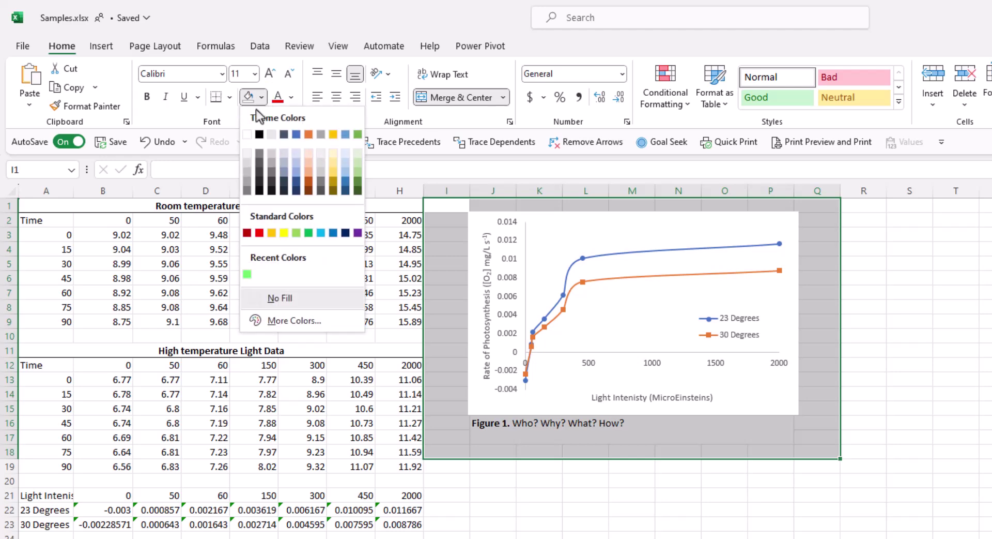
click(247, 135)
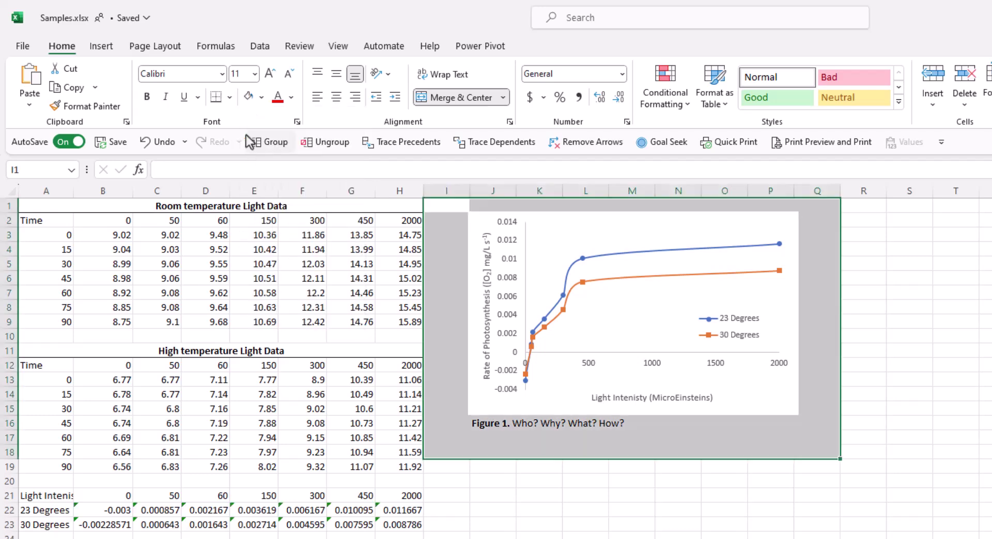
click(493, 523)
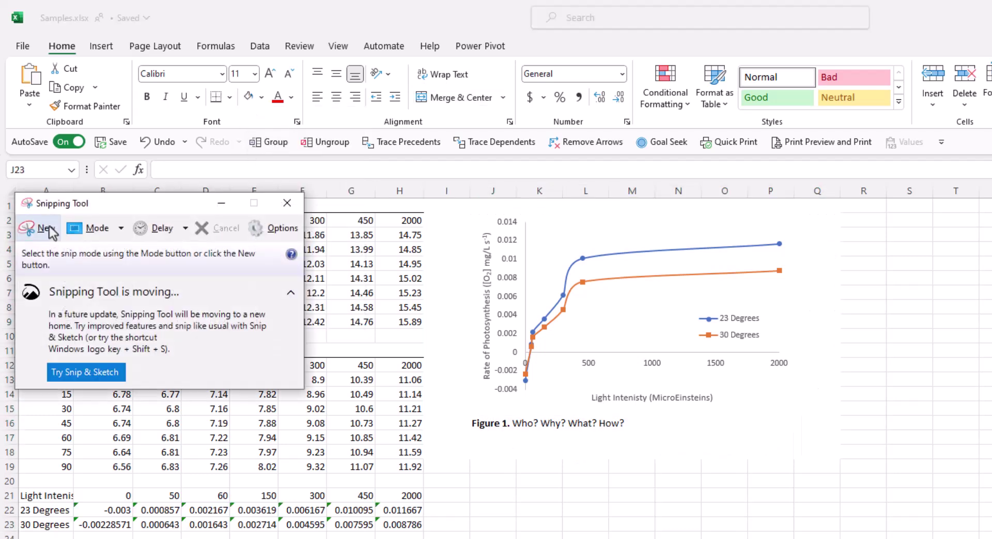
Capture a rectangular snip of the chart together with its Figure 1 caption, and return to the Excel workbook
click(46, 226)
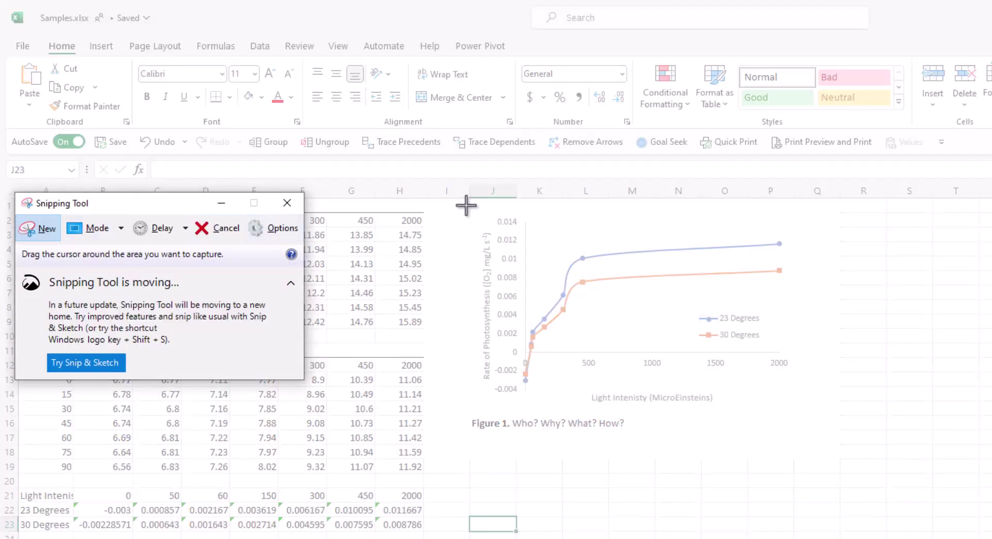
drag(466, 205, 803, 451)
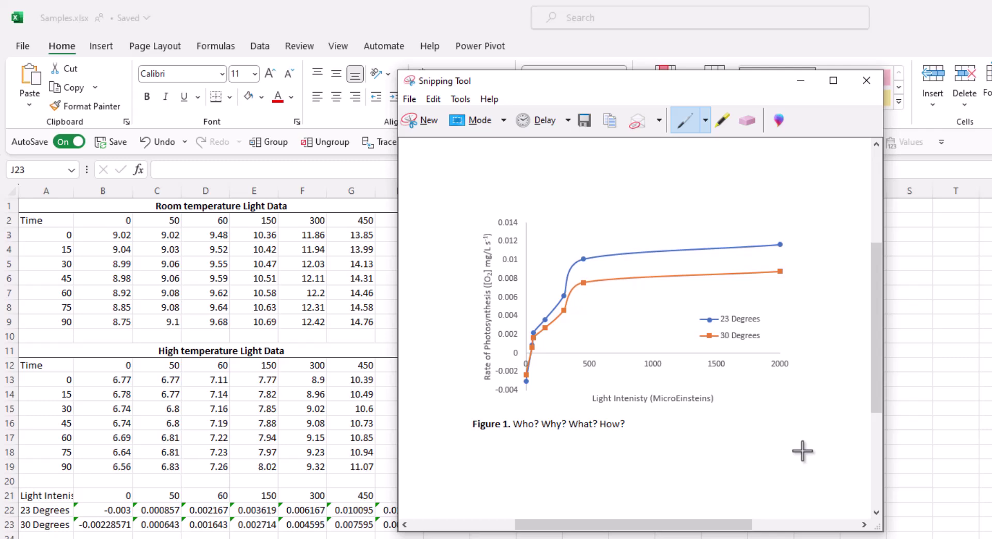
key(alt+Tab)
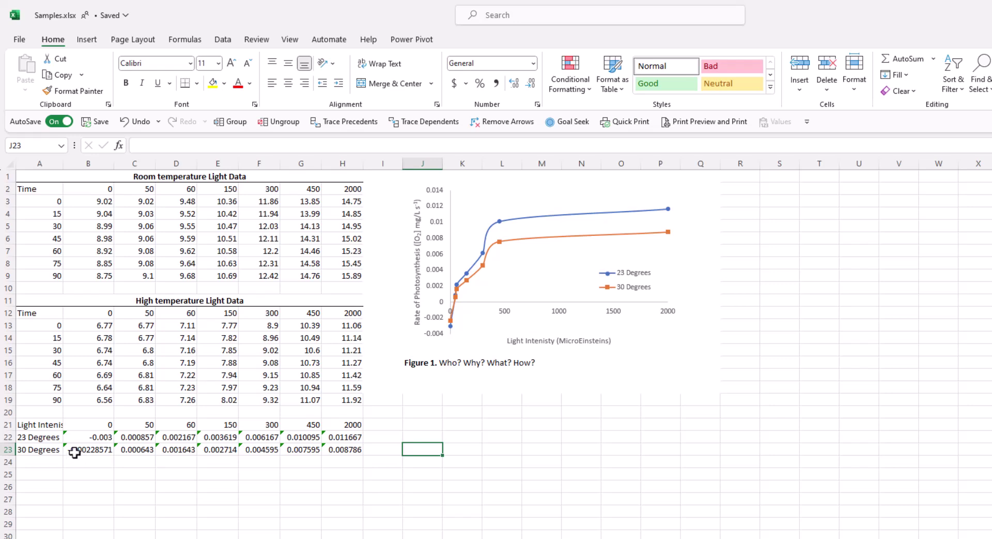
Copy the 23 Degrees and 30 Degrees labels from A22:A23 to A27:A28 and enter the heading "X intercept" in B26
click(37, 439)
drag(38, 438, 34, 452)
key(ctrl+c)
click(25, 498)
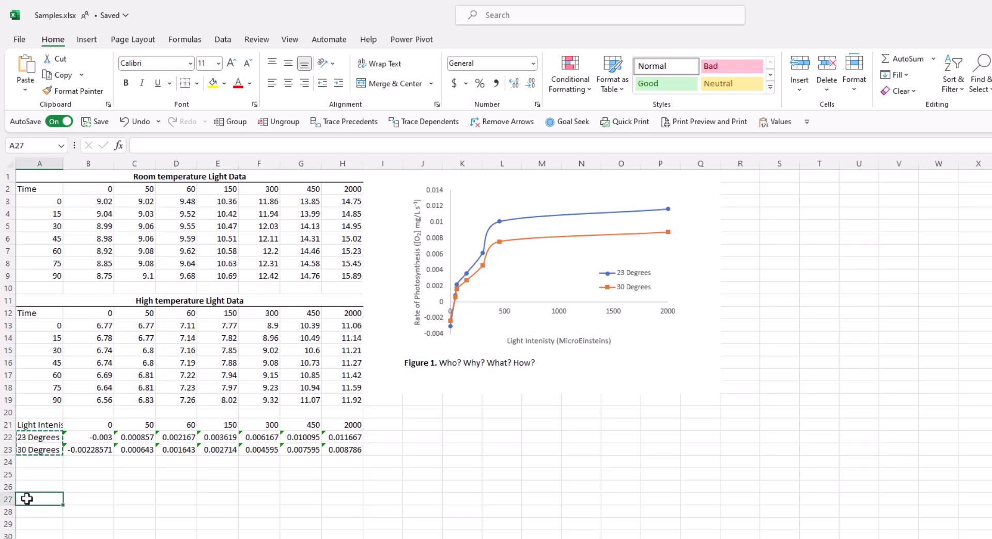
key(ctrl+v)
click(89, 484)
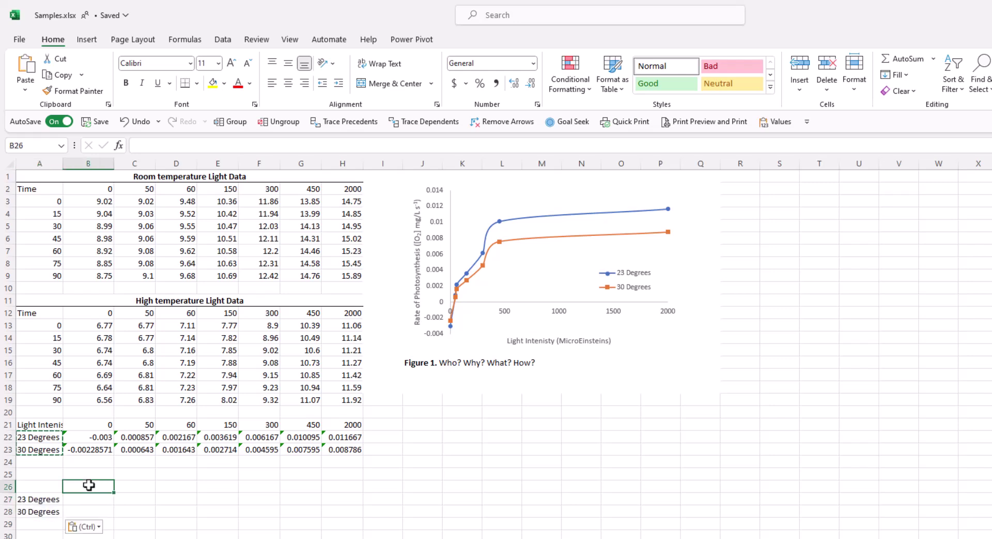
text(X intercept)
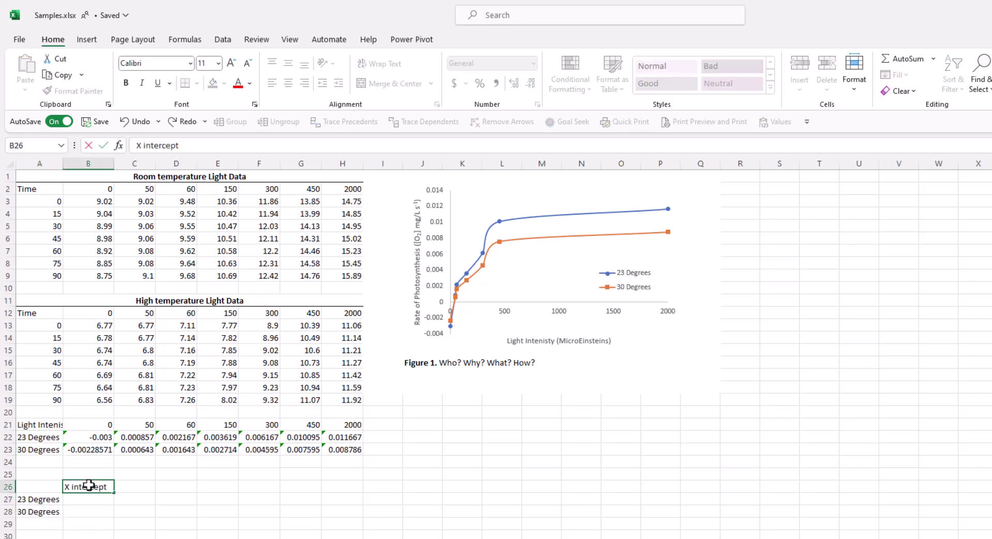
key(Return)
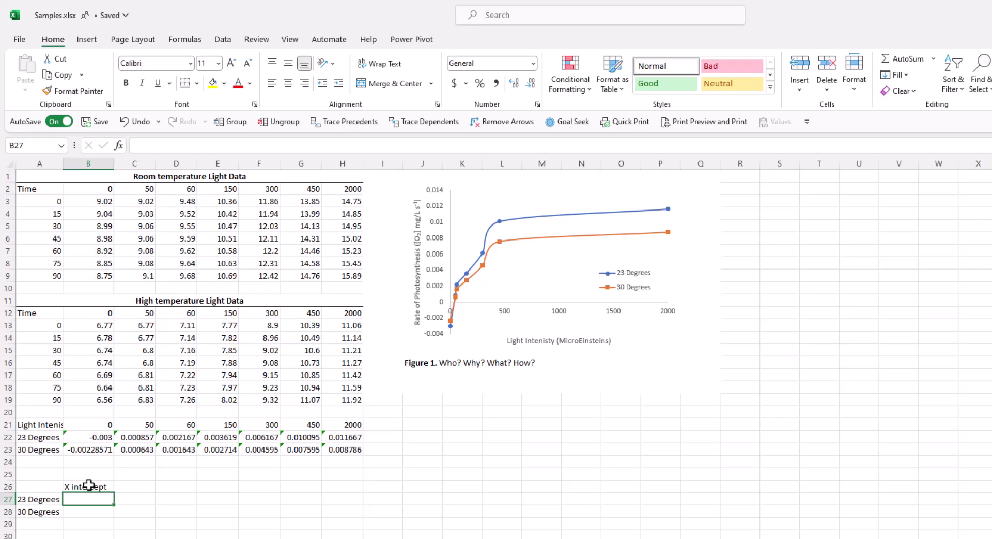
Enter the formula =INTERCEPT(B21:H21,B22:H22) in B27 for the 23 Degrees x-intercept
text(=)
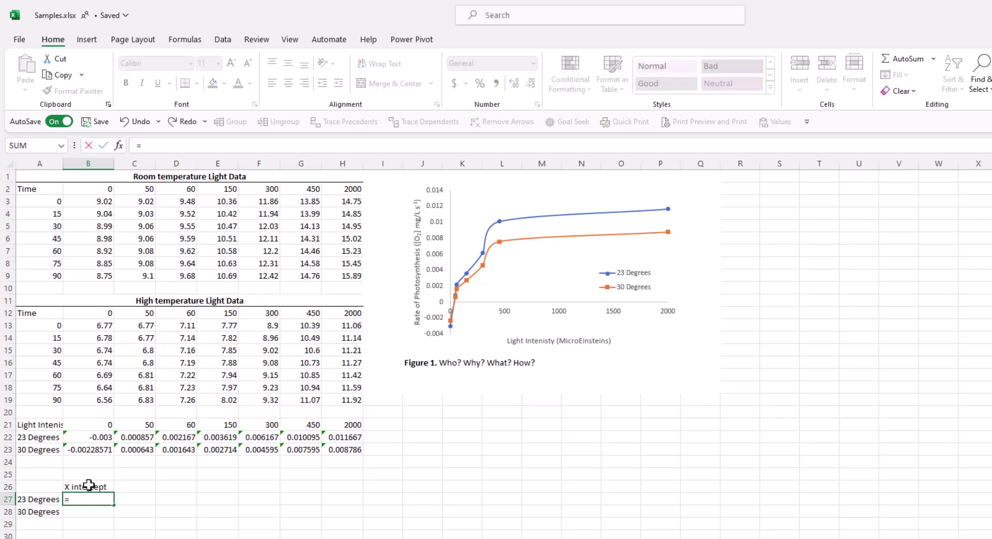
text(inter)
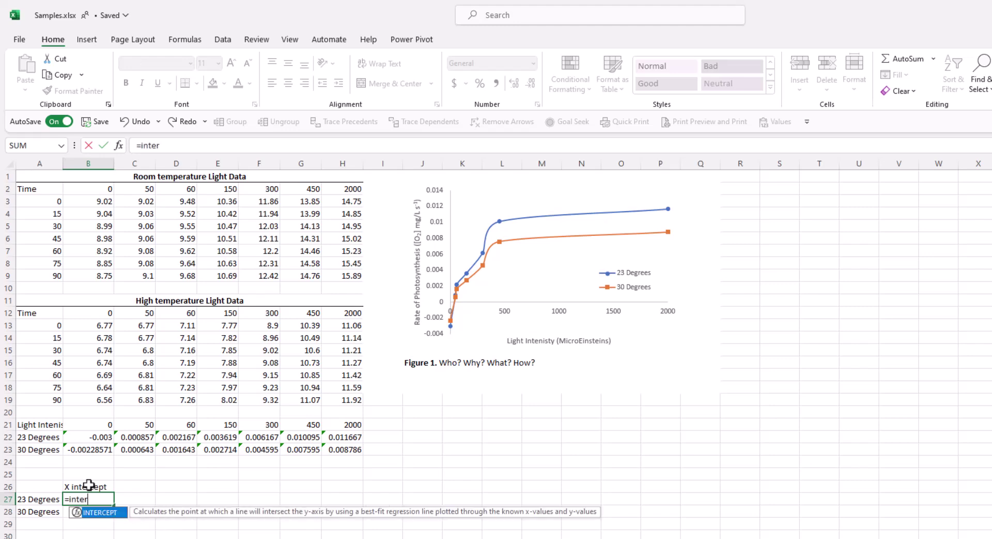
key(Tab)
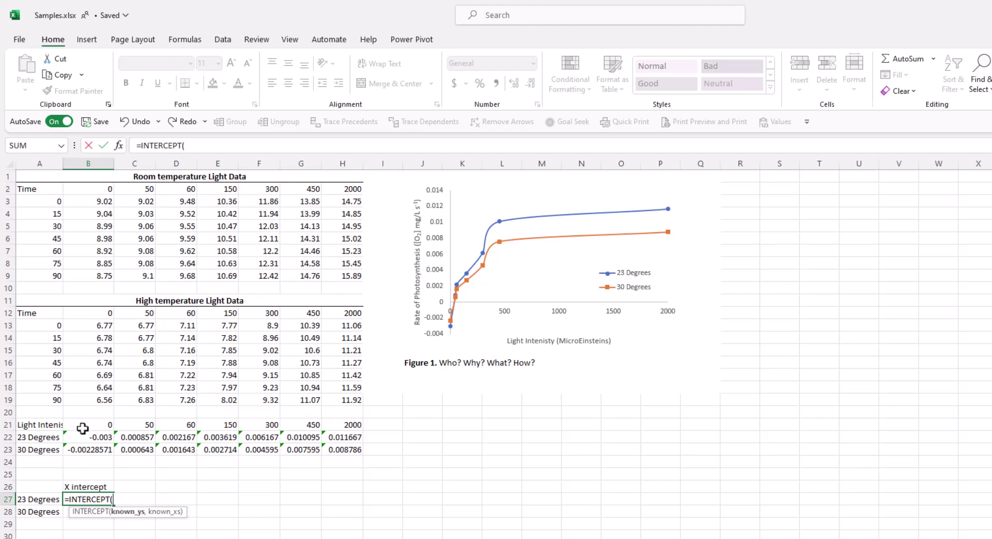
drag(84, 424, 335, 426)
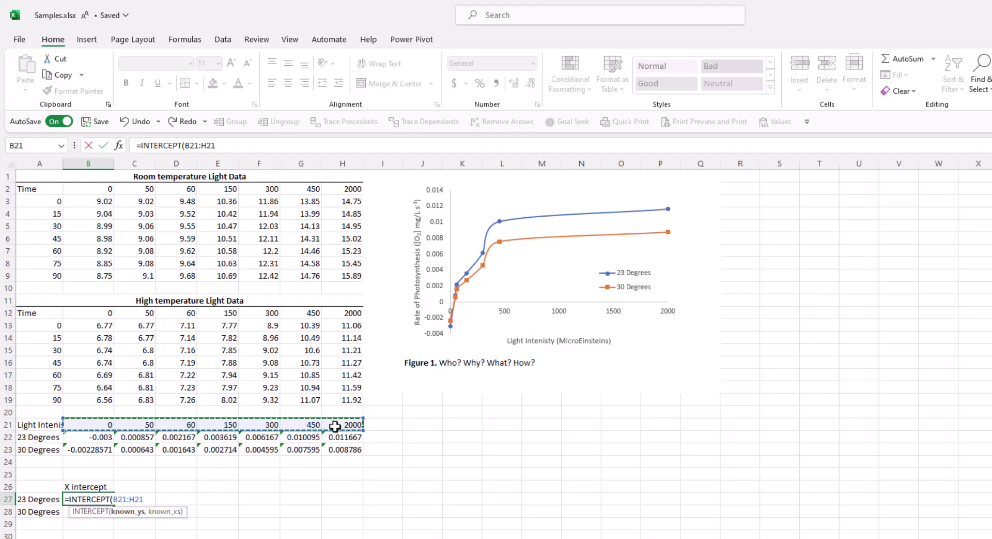
text(,)
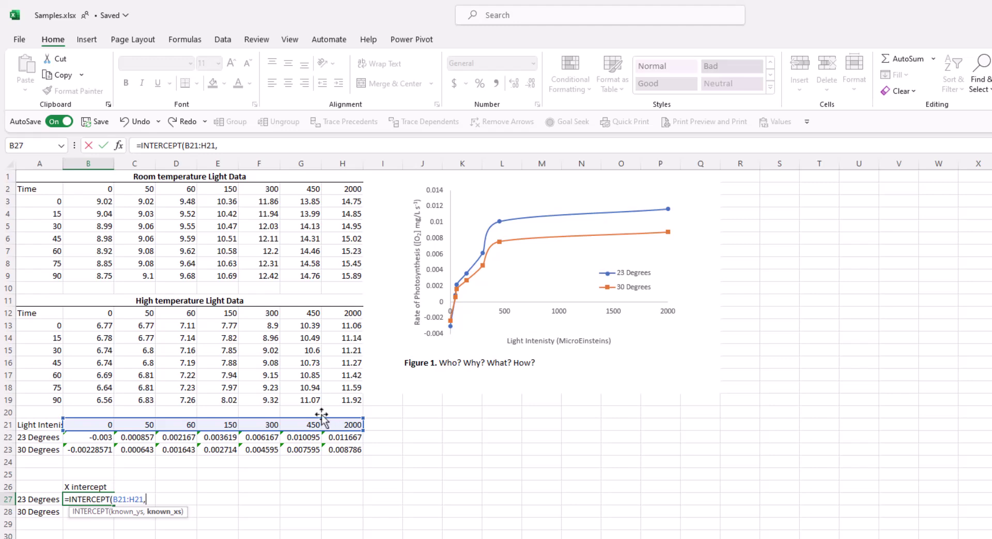
click(81, 437)
drag(106, 437, 344, 436)
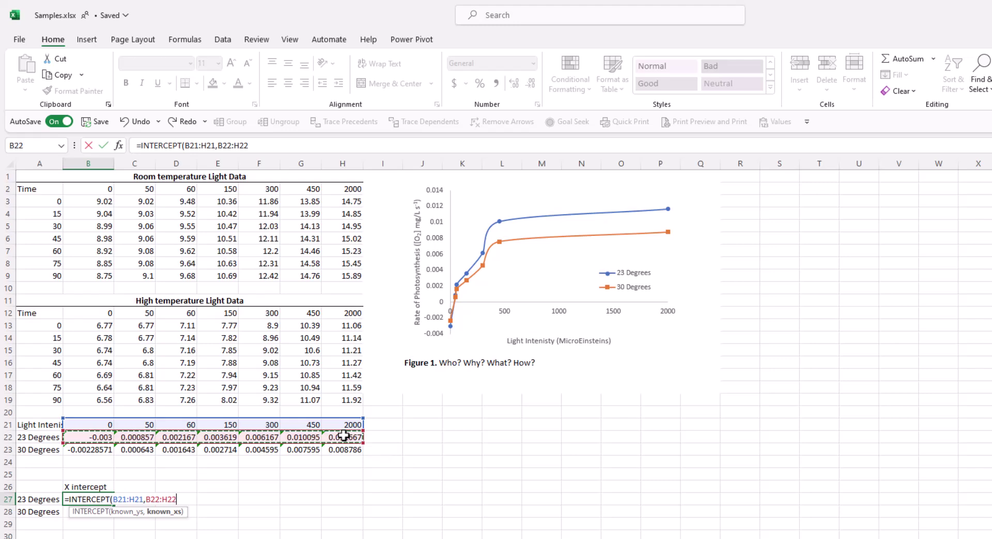
text())
key(Return)
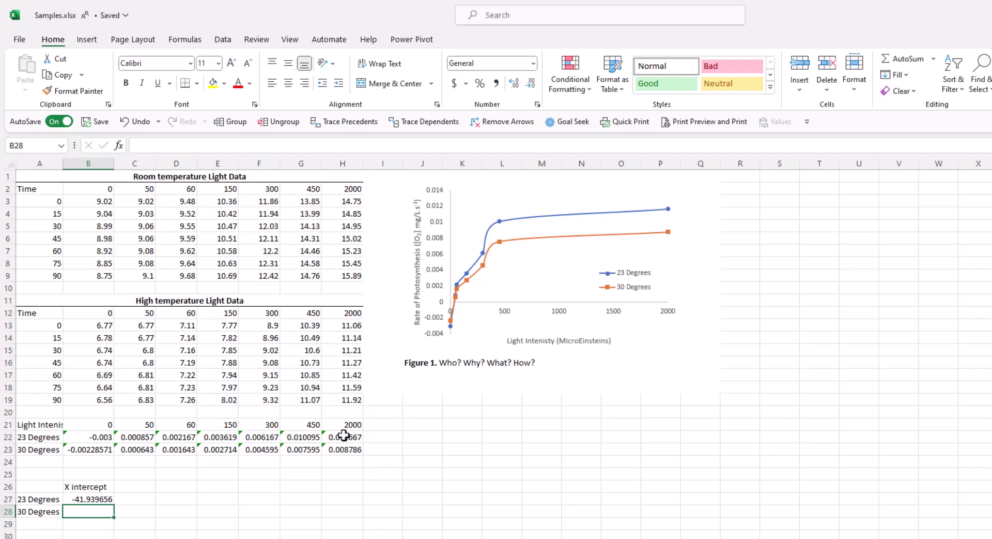
Shorten the ranges in the B27 formula to the first four light intensities, giving =INTERCEPT(B21:E21,B22:E22)
double_click(91, 499)
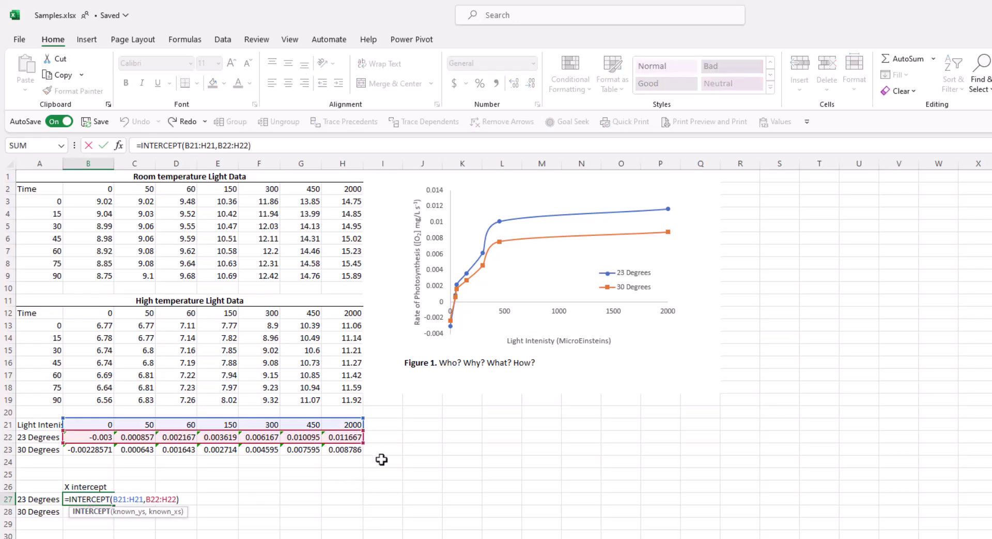
drag(363, 442, 235, 439)
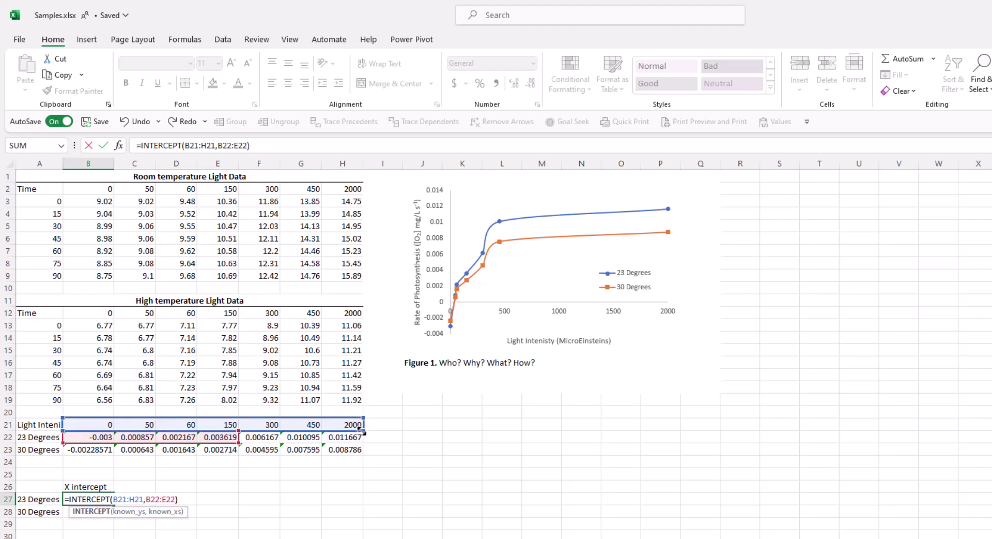
drag(360, 429, 239, 431)
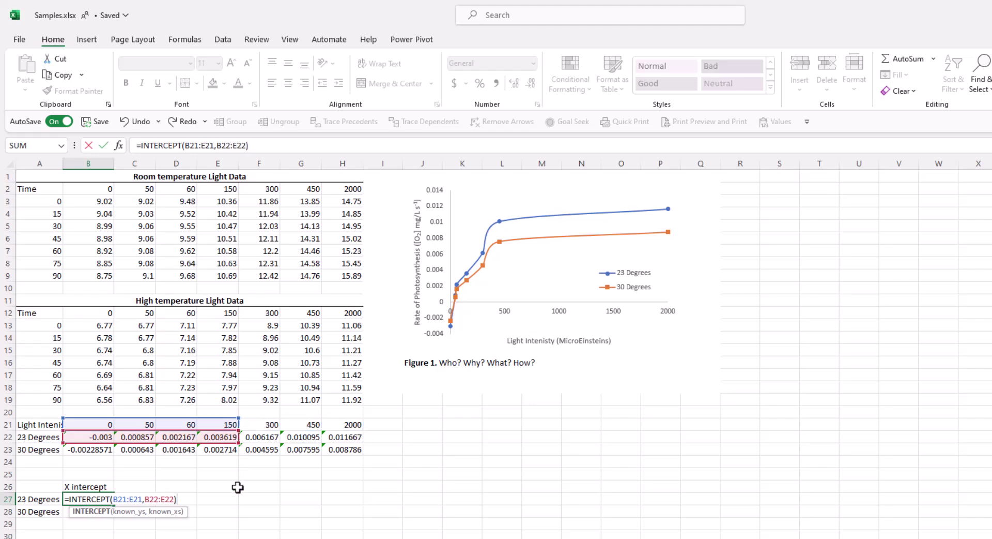
key(Return)
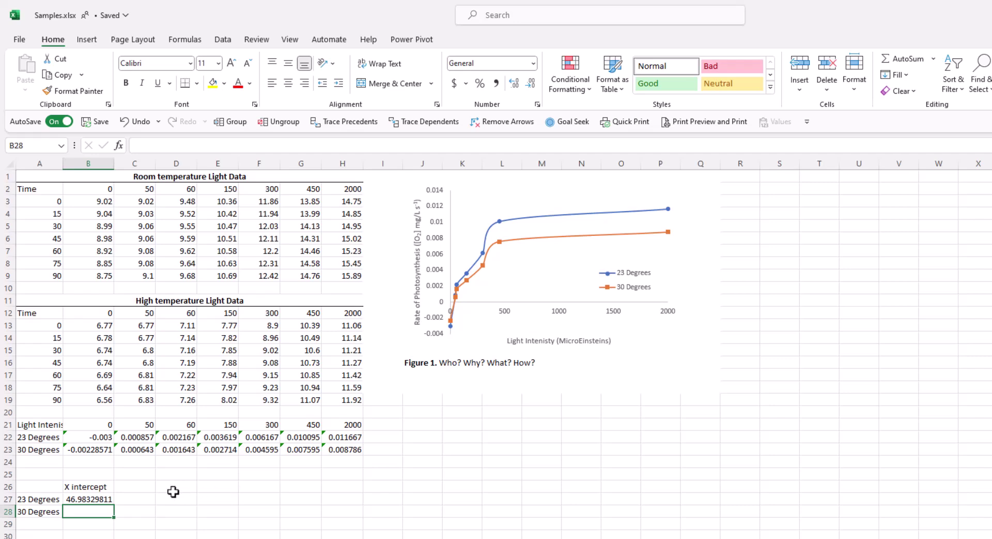
Make the light intensity range in the B27 formula absolute, as $B$21:$E$21
click(96, 498)
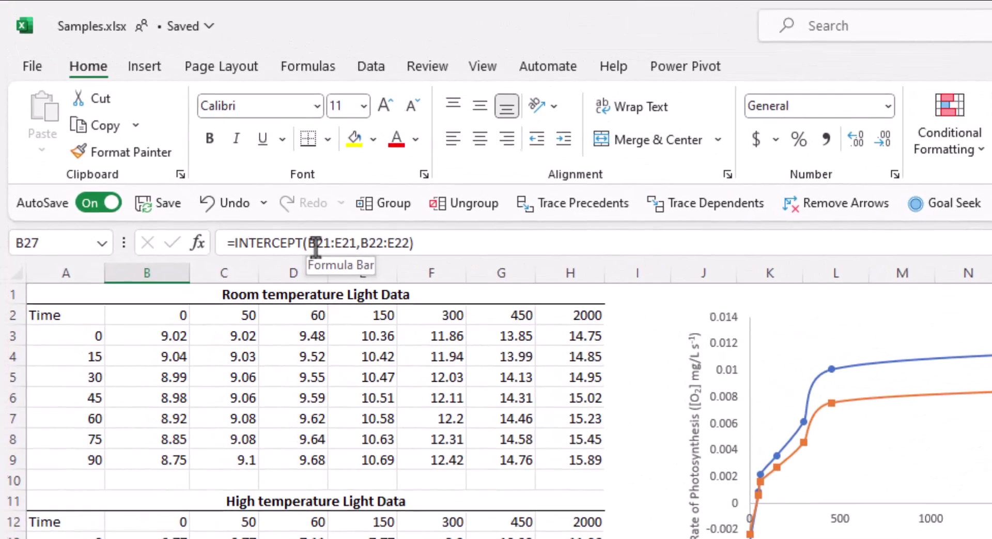
click(315, 244)
key(F4)
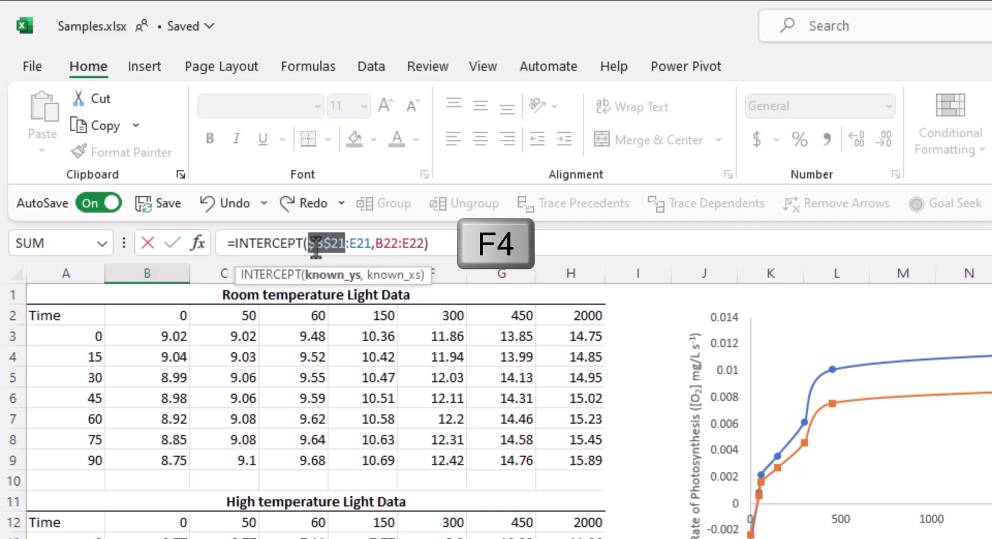
click(362, 244)
key(F4)
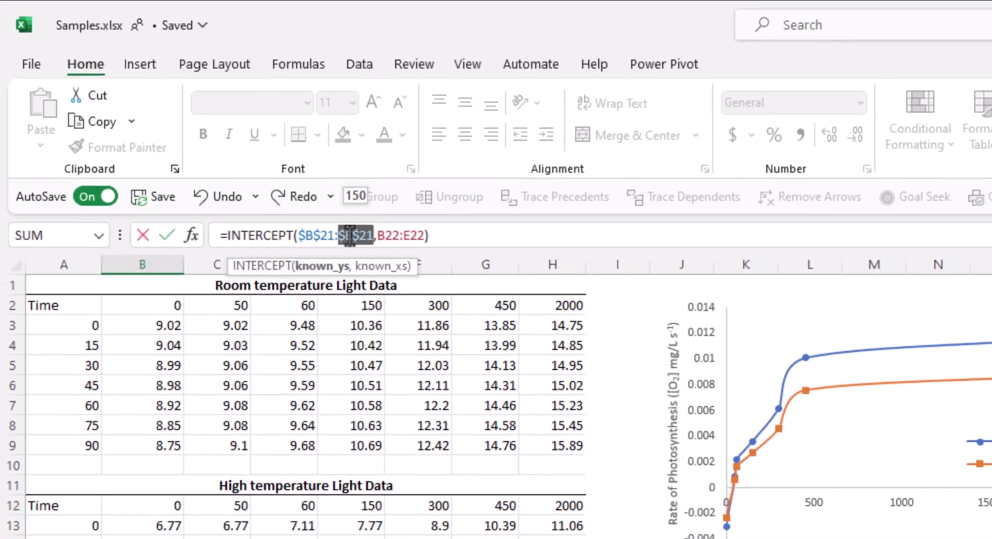
key(Return)
Fill the B27 intercept formula down to B28 for 30 Degrees and check the ranges the copy refers to
click(106, 499)
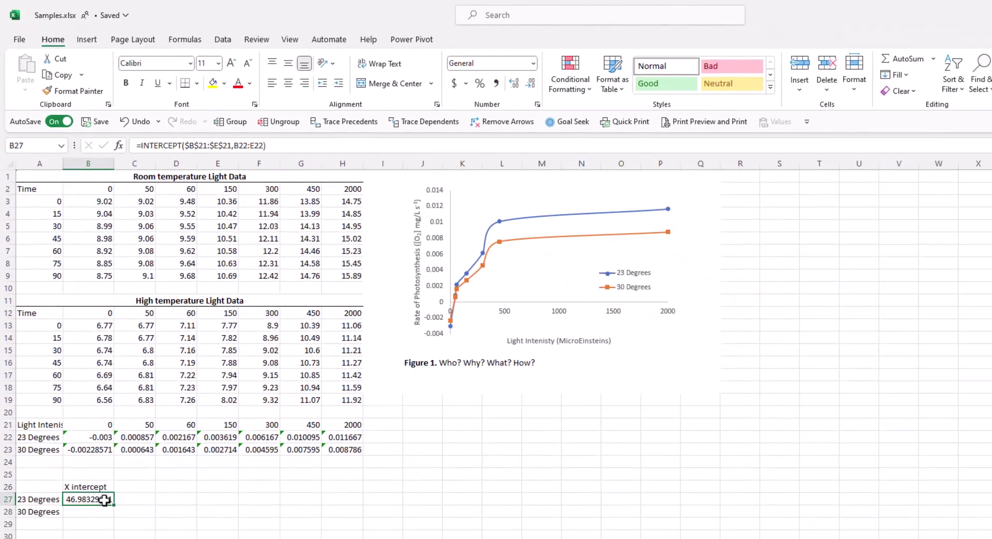
drag(117, 506, 112, 515)
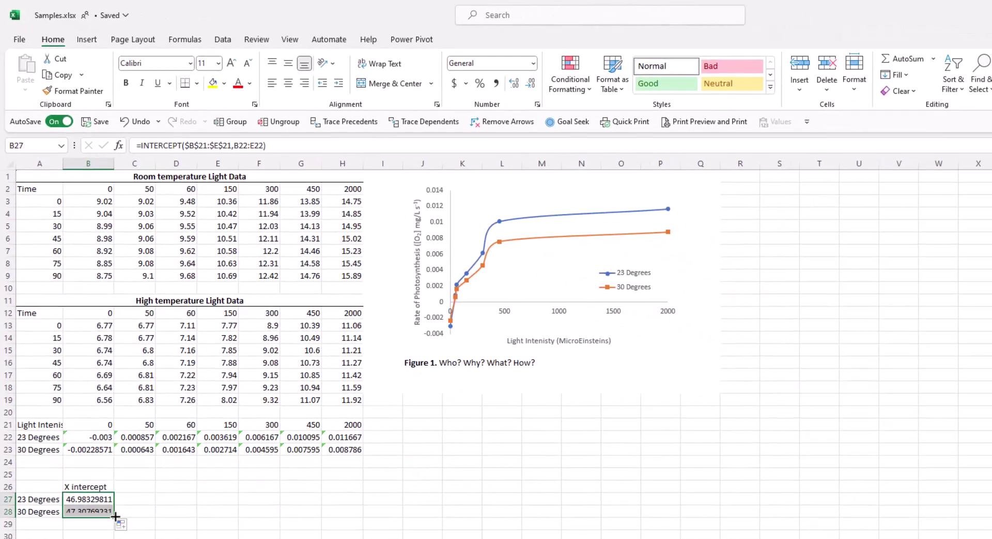
double_click(101, 512)
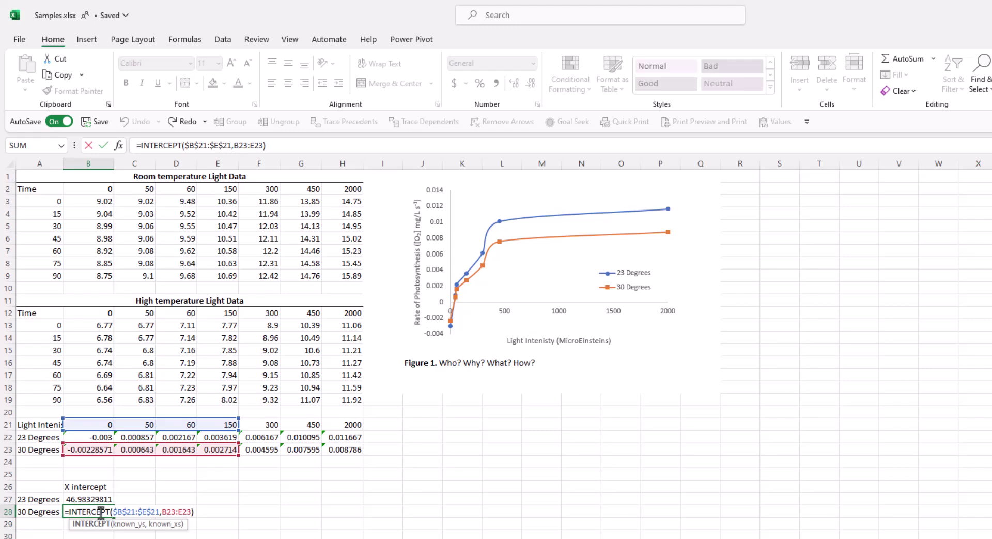
key(Return)
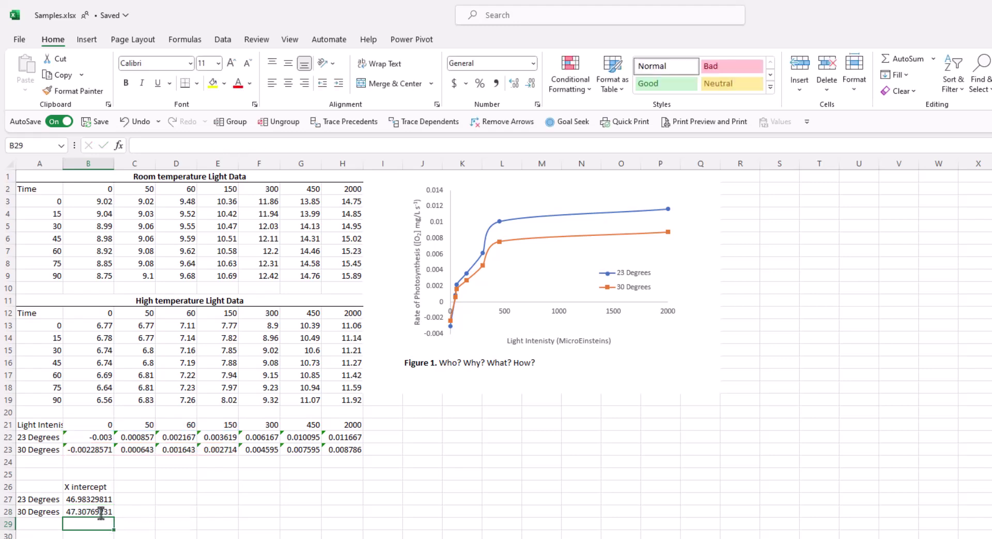